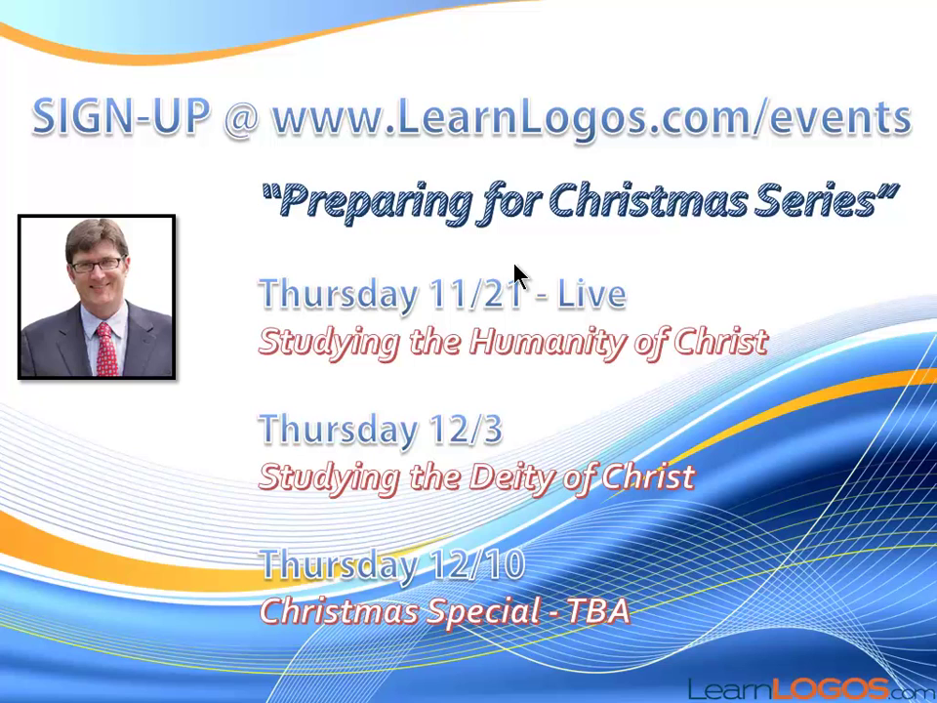
- Switch to Logos Bible Software and go to the section "A. Finding Resources in your current library" in The Humanity of Christ, Part 1/2
key("Right")
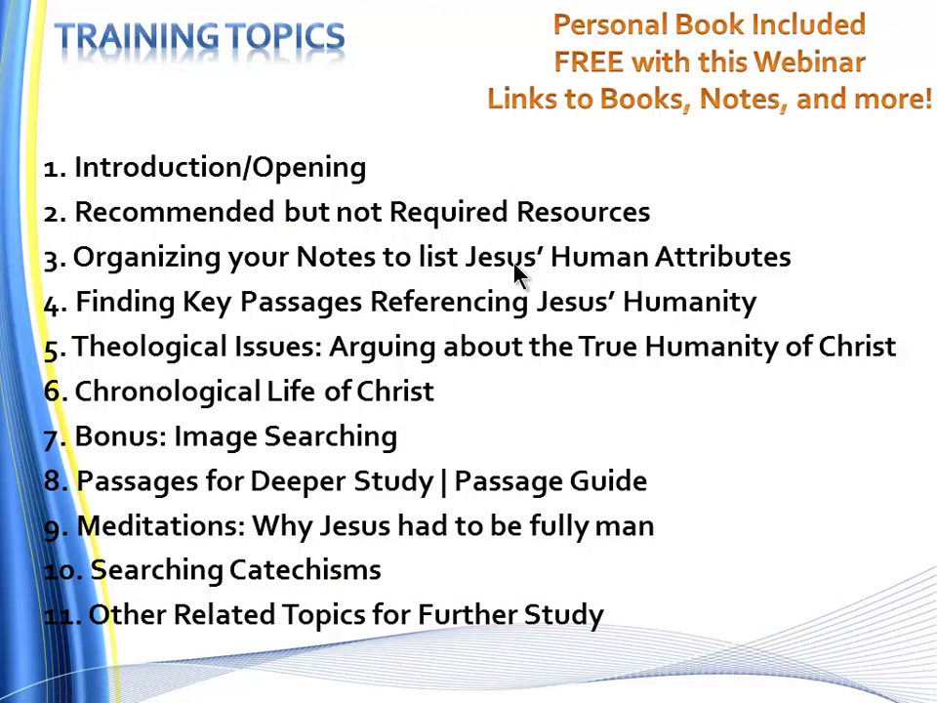
key("super")
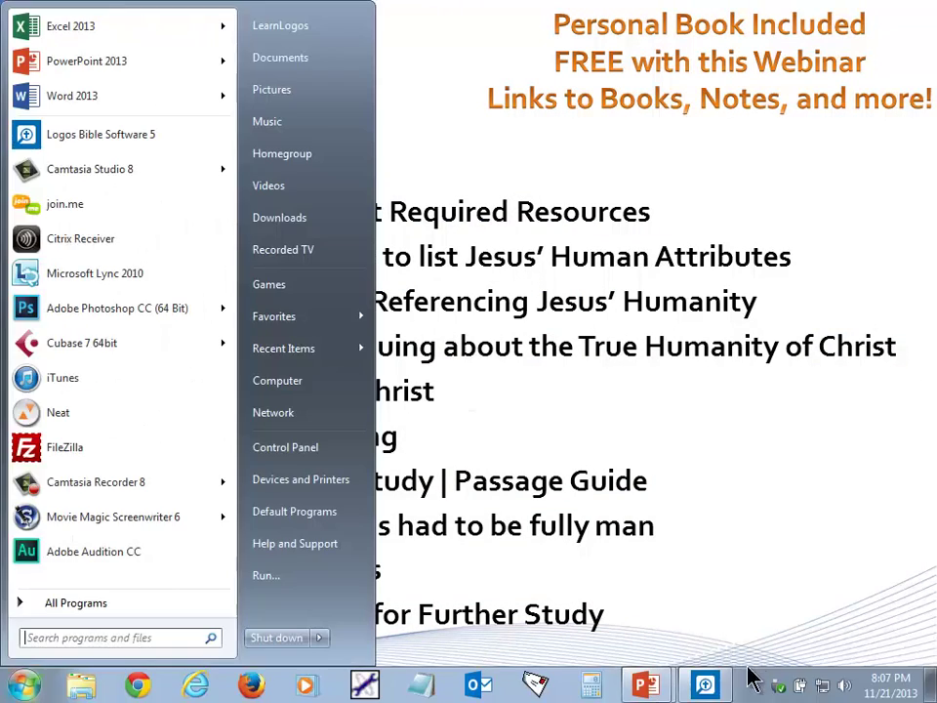
left_click(705, 683)
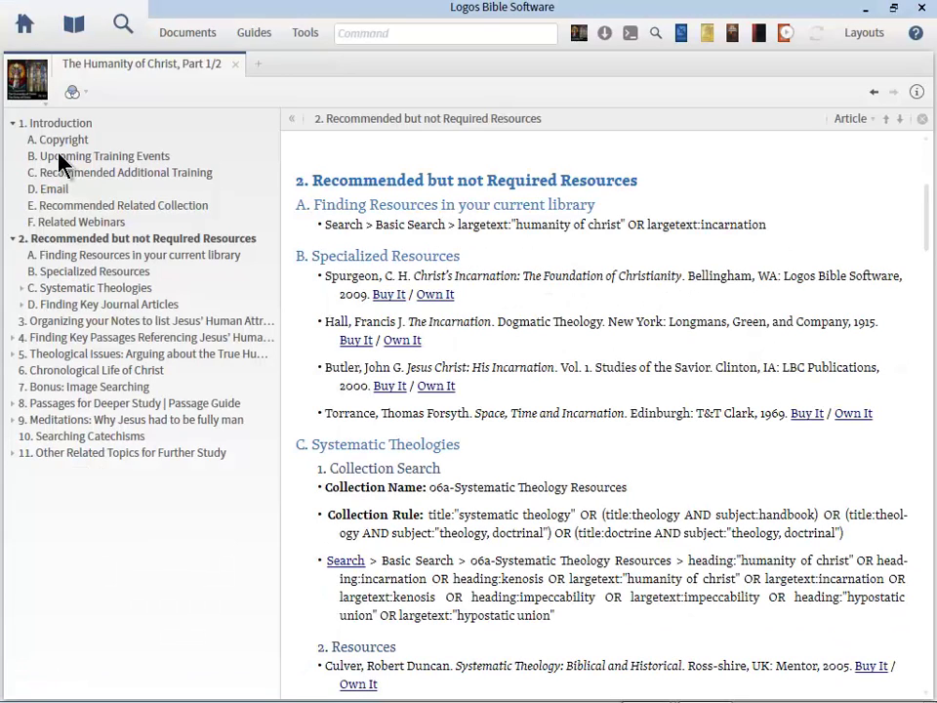
left_click(109, 258)
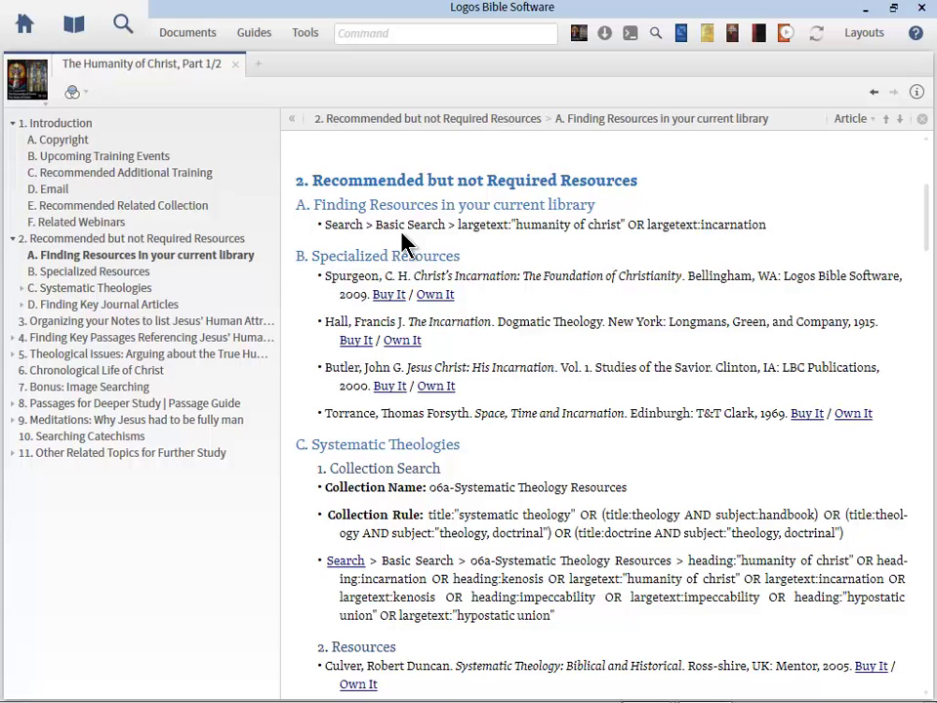
- Open the book The Humanity of Christ, Part 1/2 in a floating window, and close that window
right_click(176, 65)
left_click(141, 70)
mouse_move(142, 71)
mouse_move(113, 70)
key("ctrl+F8")
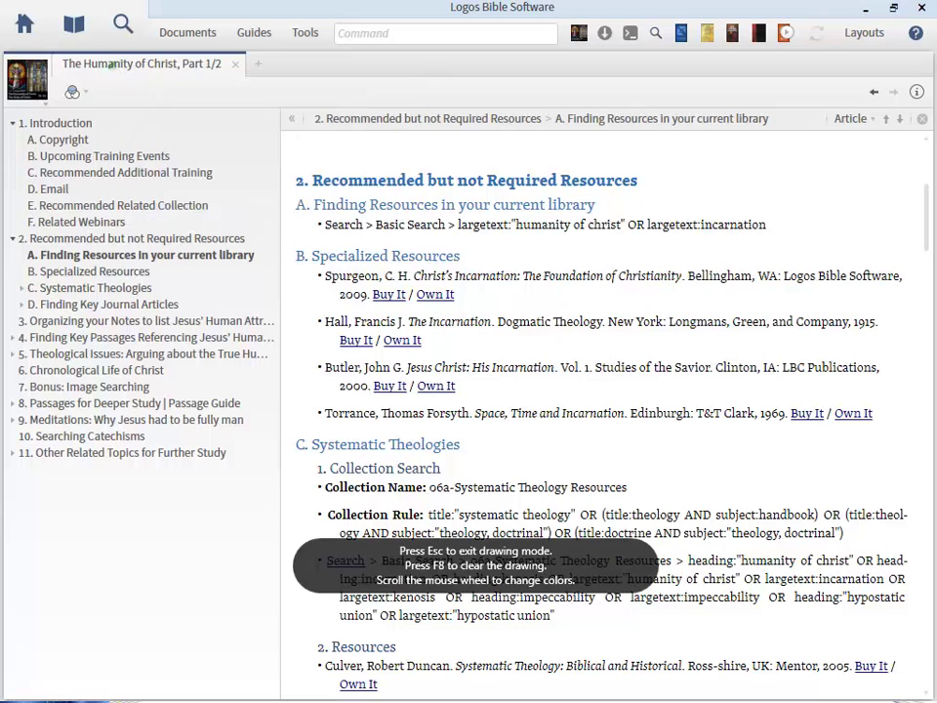
mouse_move(55, 47)
left_mouse_down()
mouse_move(220, 125)
mouse_move(162, 30)
mouse_move(44, 32)
mouse_move(49, 46)
left_mouse_up()
key("Escape")
right_click(121, 63)
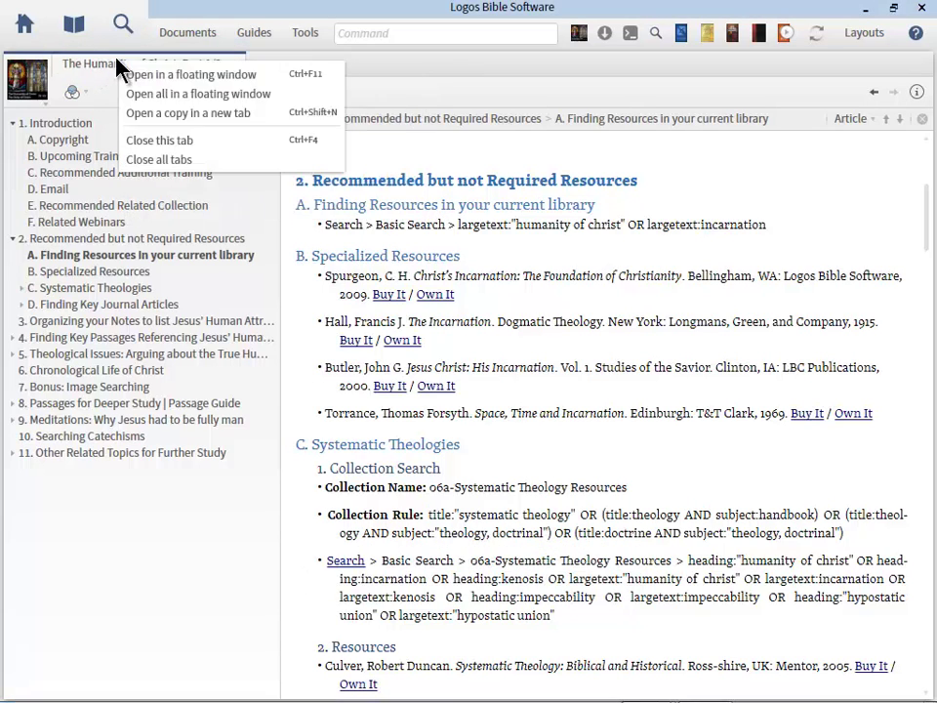
left_click(183, 77)
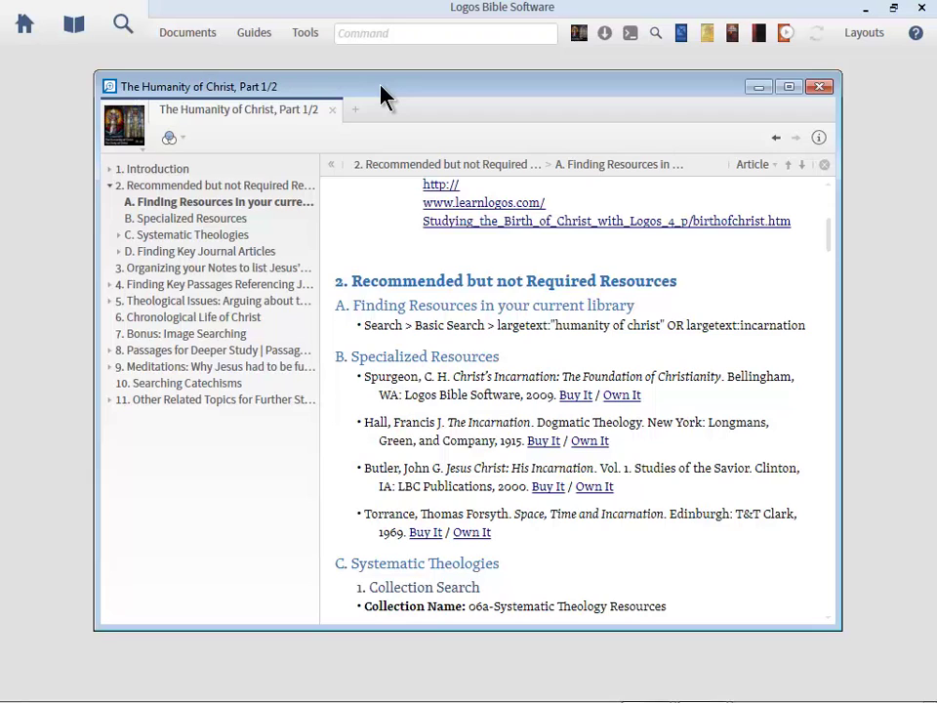
key("alt+F4")
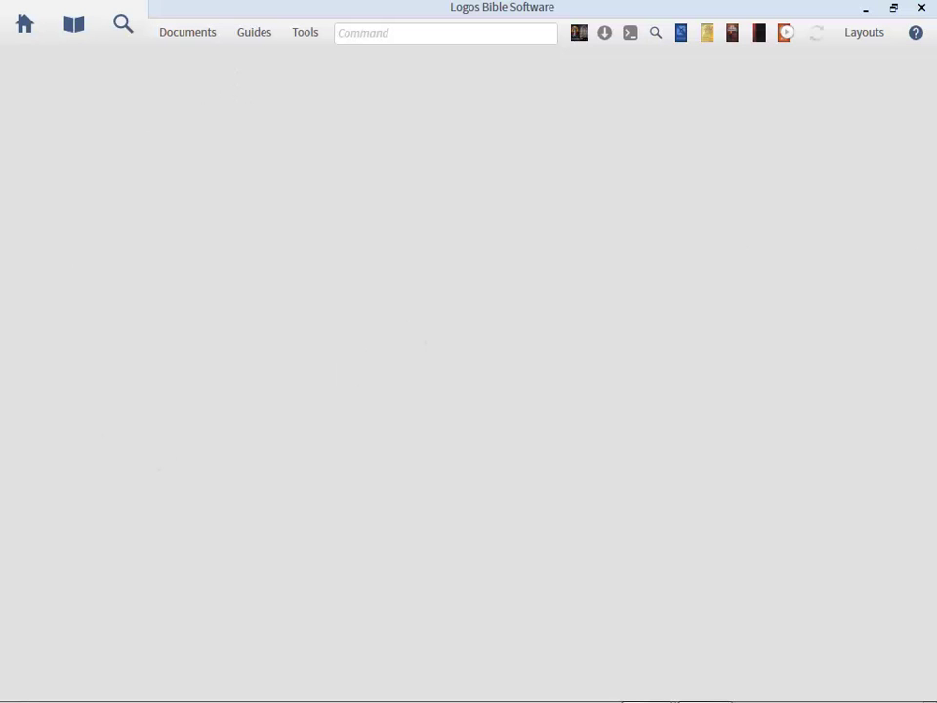
- Open a new search and set it to a Basic search of All Text in the Entire Library
left_click(123, 28)
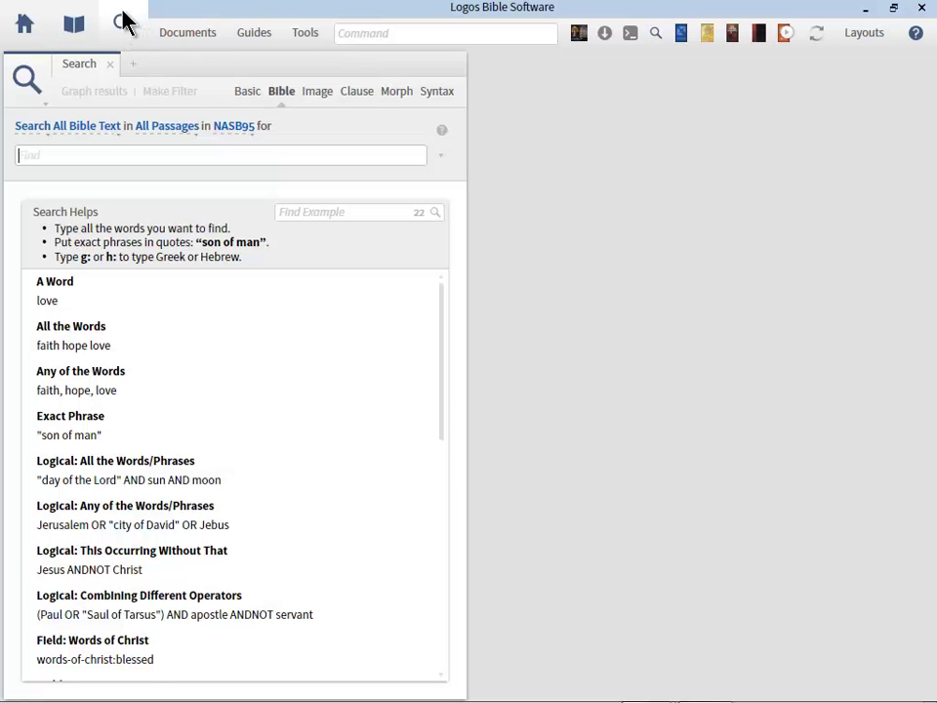
left_click(280, 93)
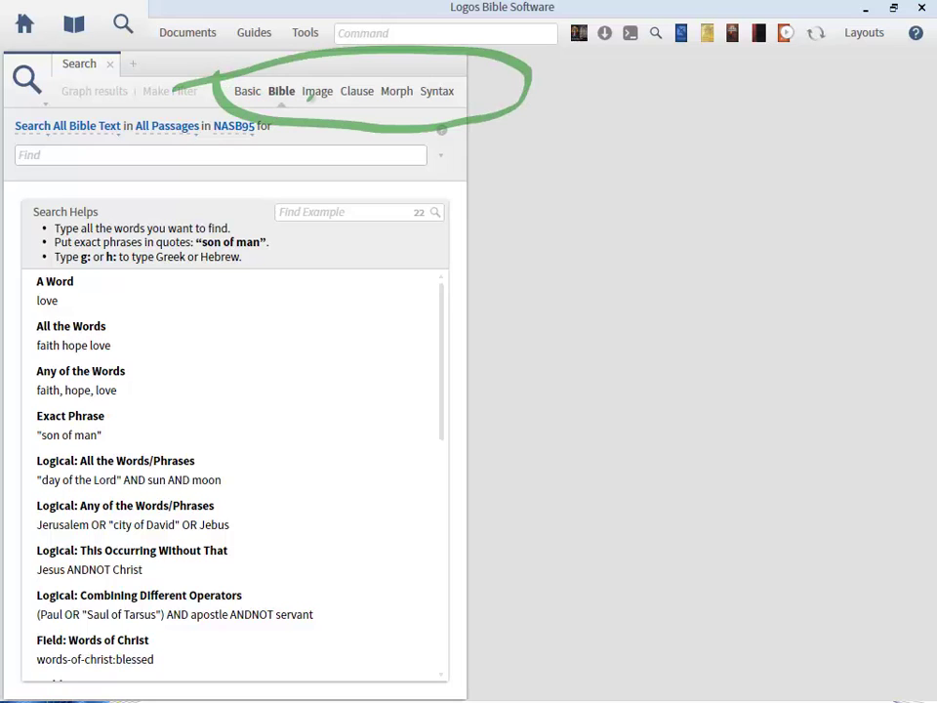
left_click(248, 94)
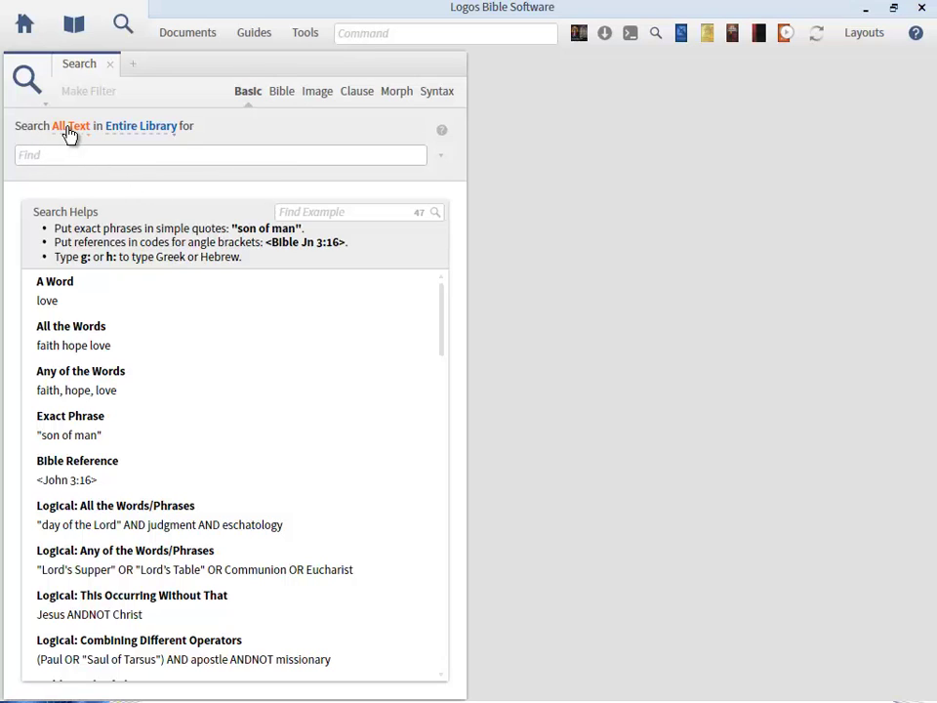
left_click_drag(24, 140, 209, 138)
key("Escape")
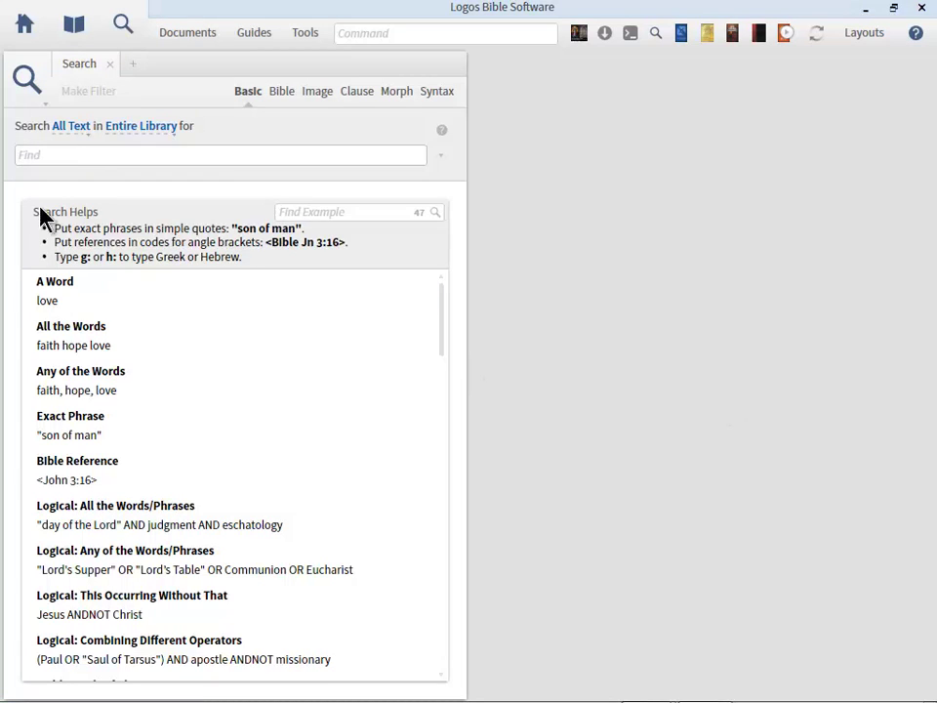
- Run the search for largetext:"humanity of Christ" OR largetext:incarnation
left_click(35, 157)
type("large")
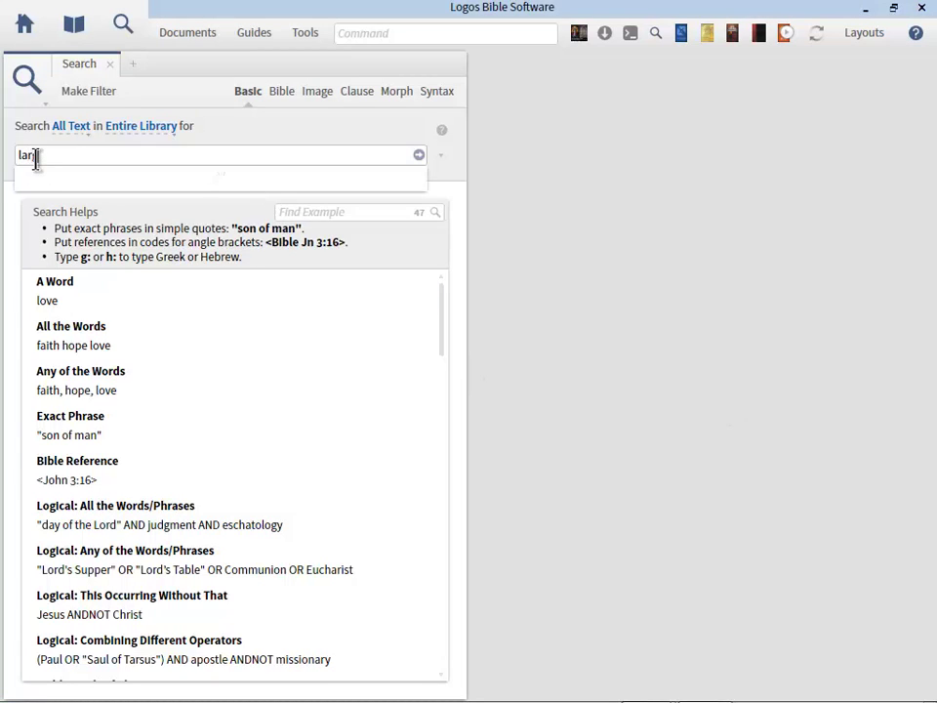
type("text")
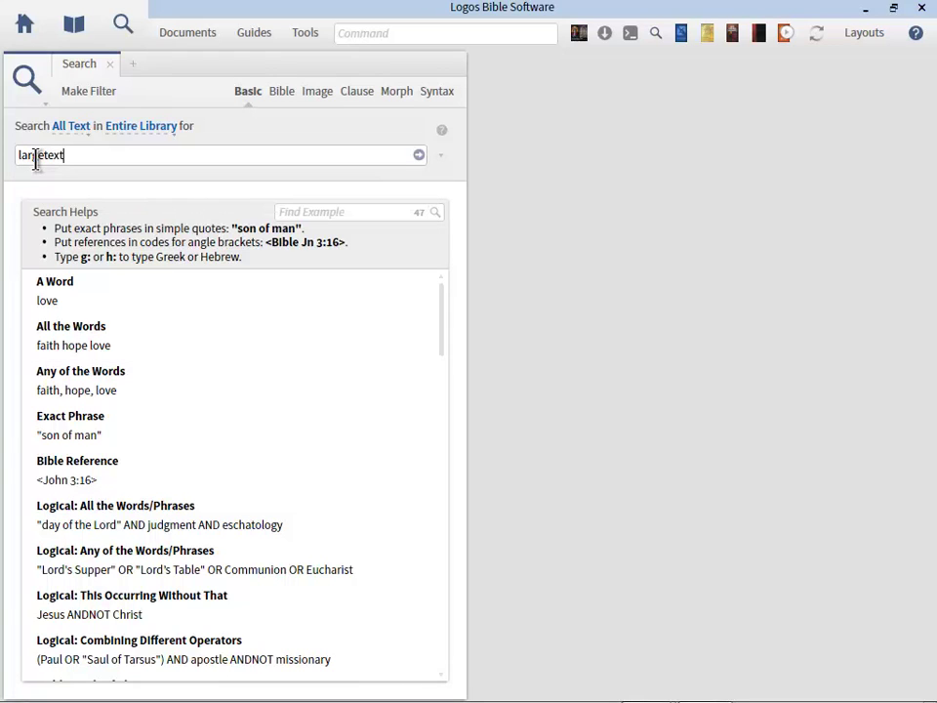
type(":\"human")
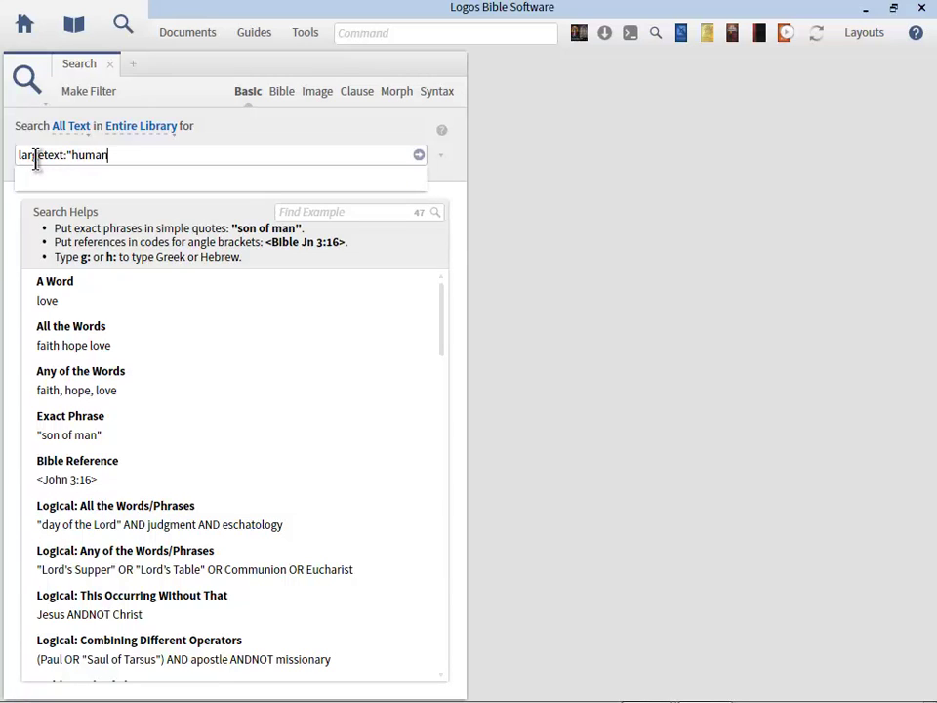
type("ity")
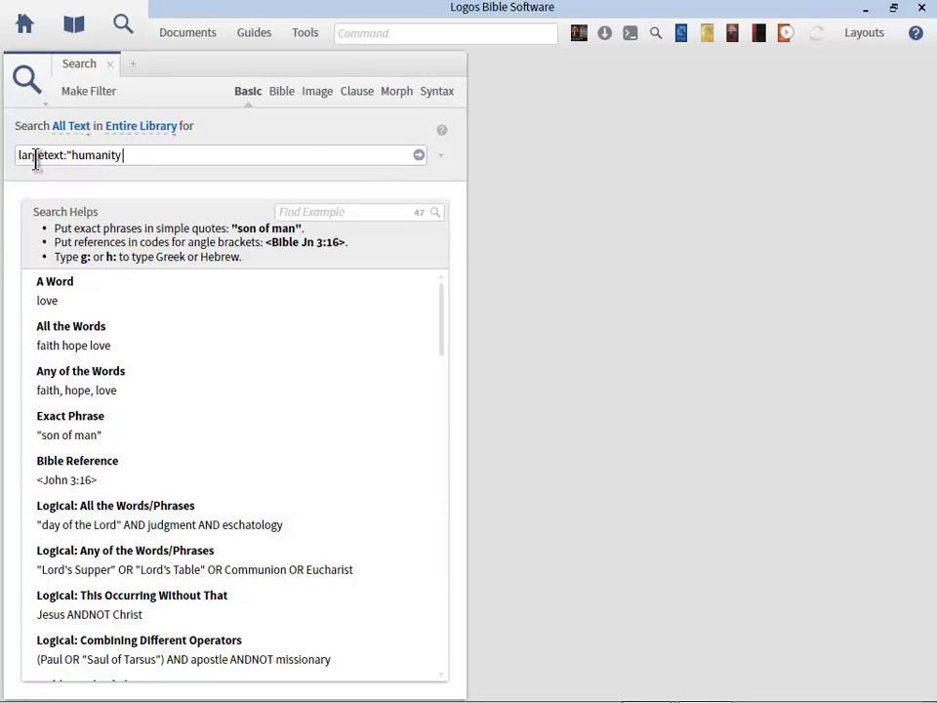
type("\" o")
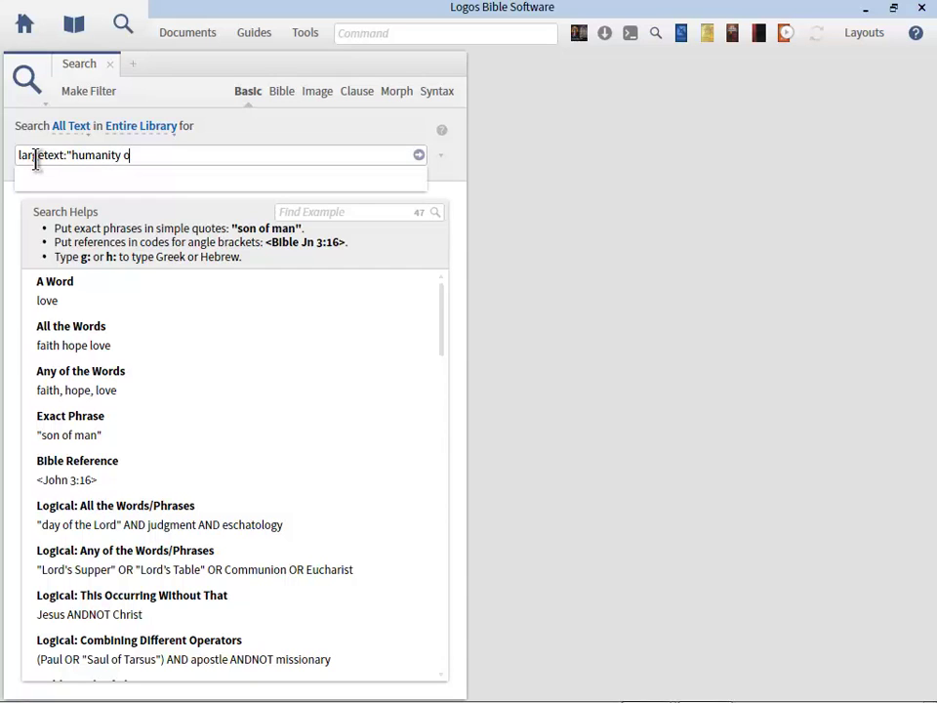
type("f Christ\" ")
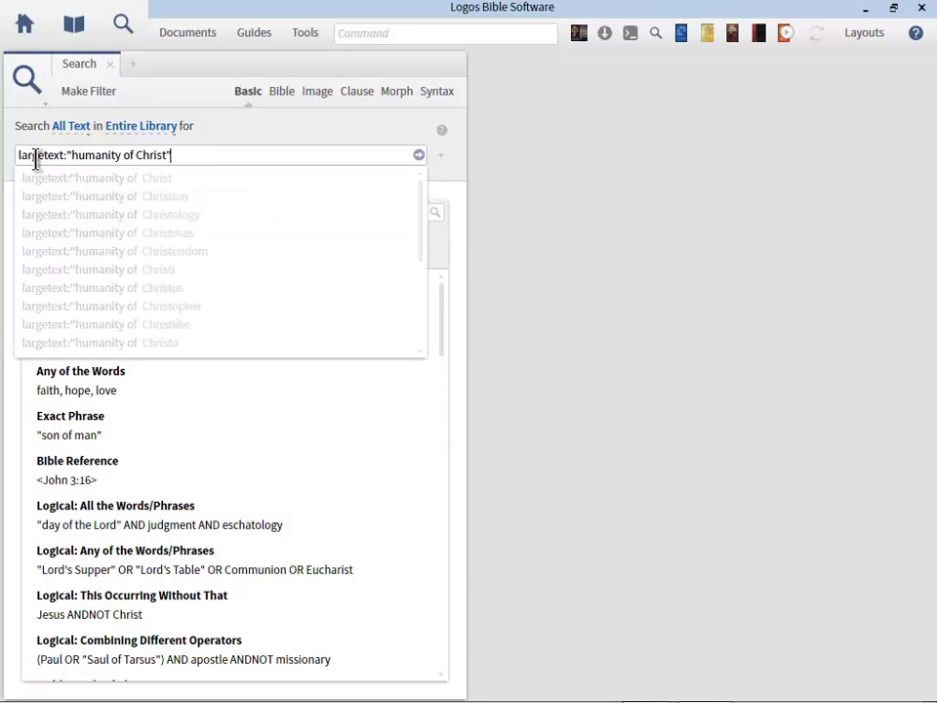
type("OR")
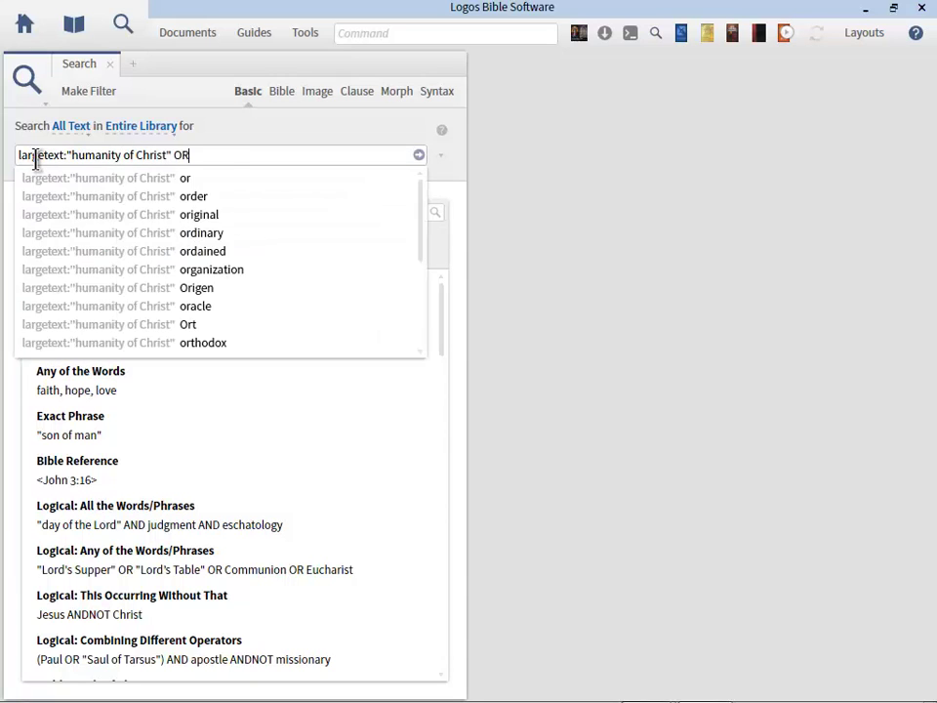
type(" largetext:")
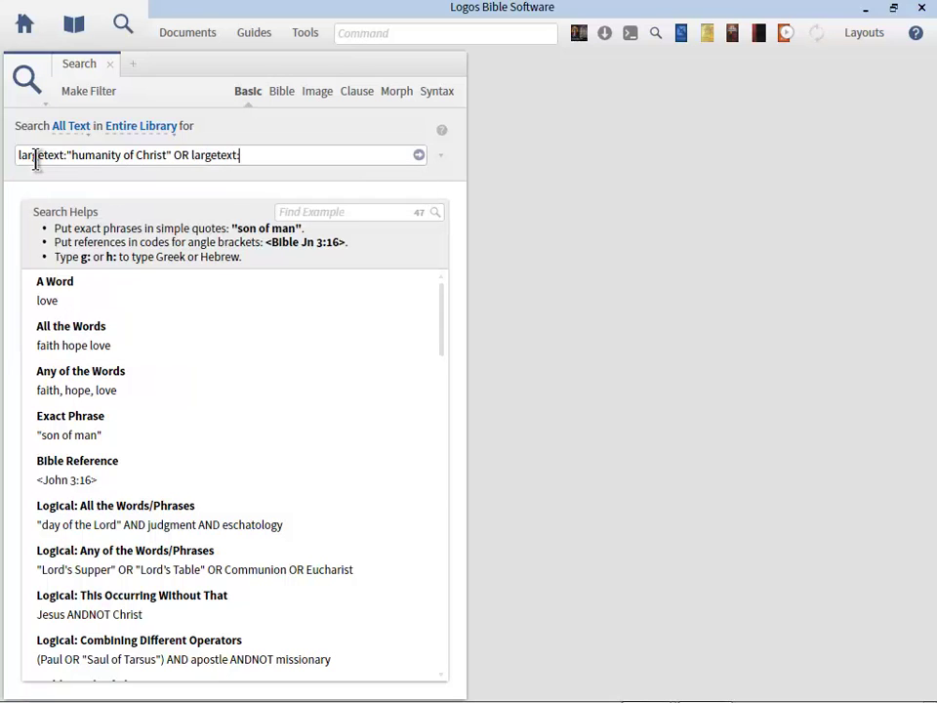
type("incarnation")
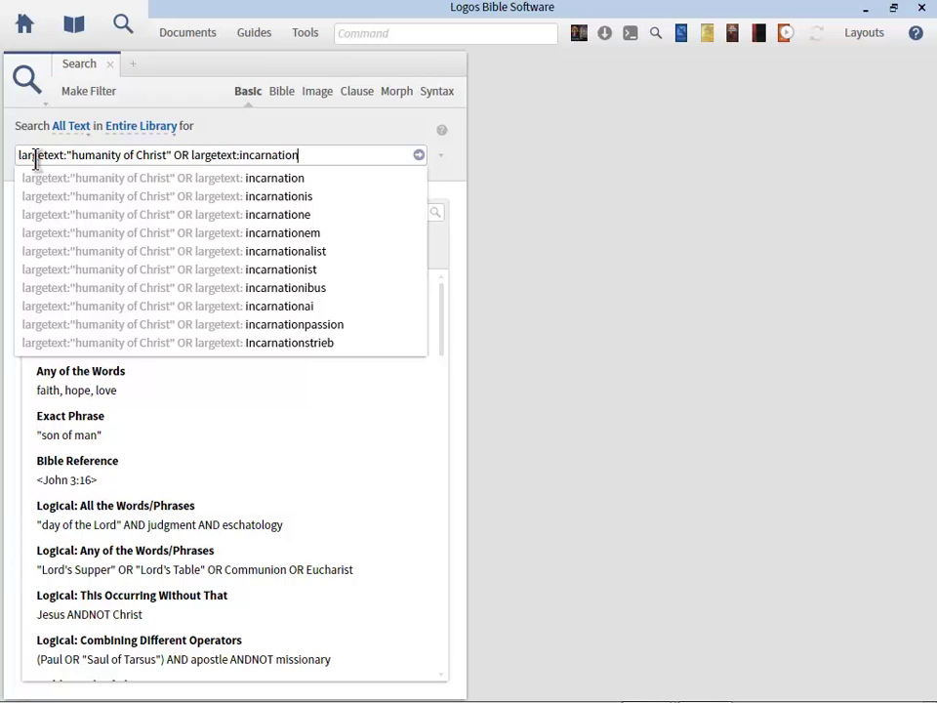
left_click(244, 124)
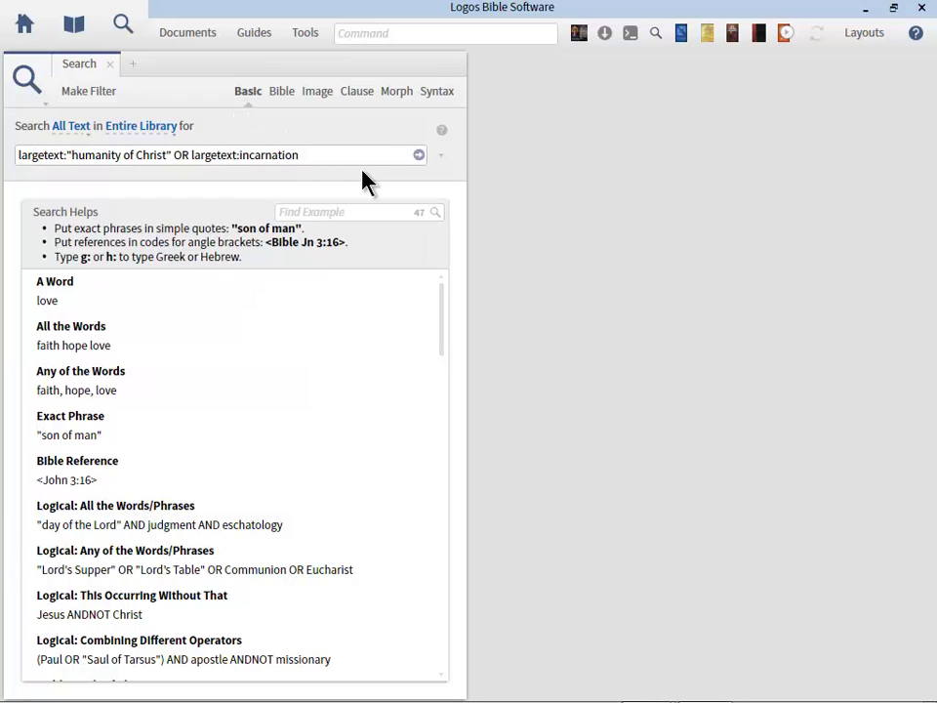
left_click(419, 157)
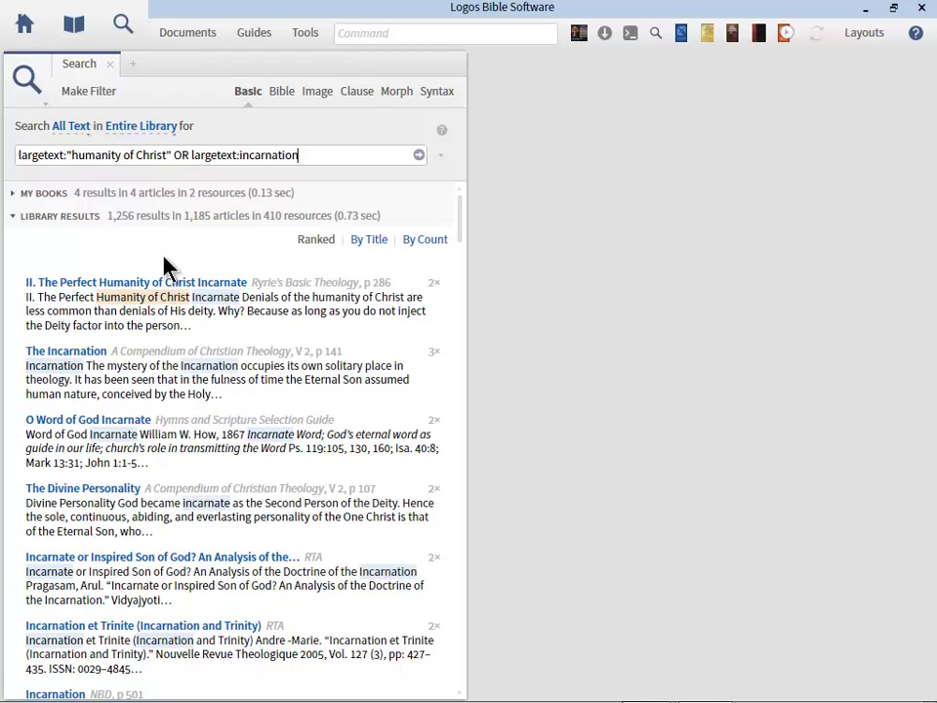
- Open the result "II. The Perfect Humanity of Christ Incarnate" from Ryrie's Basic Theology and read through its subsections A to D
left_click(125, 289)
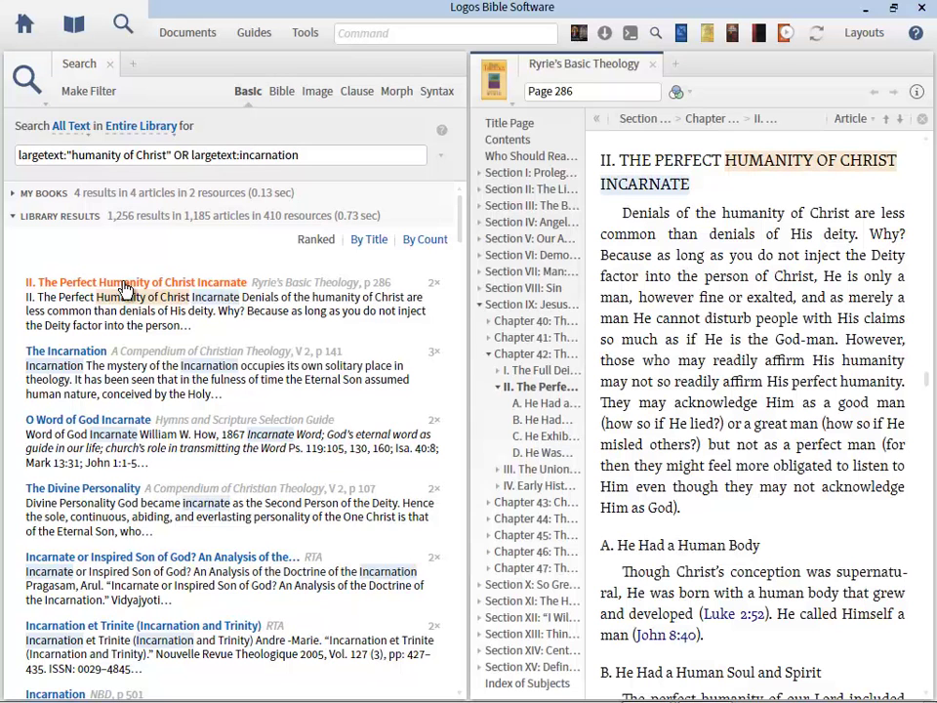
mouse_move(303, 284)
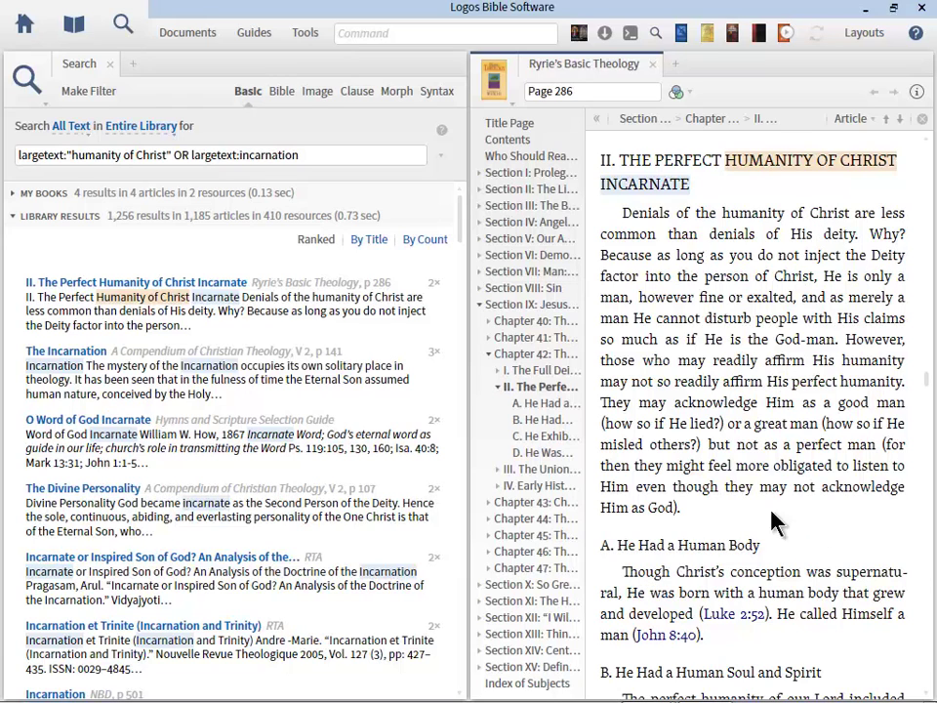
scroll(766, 569, "down", 3)
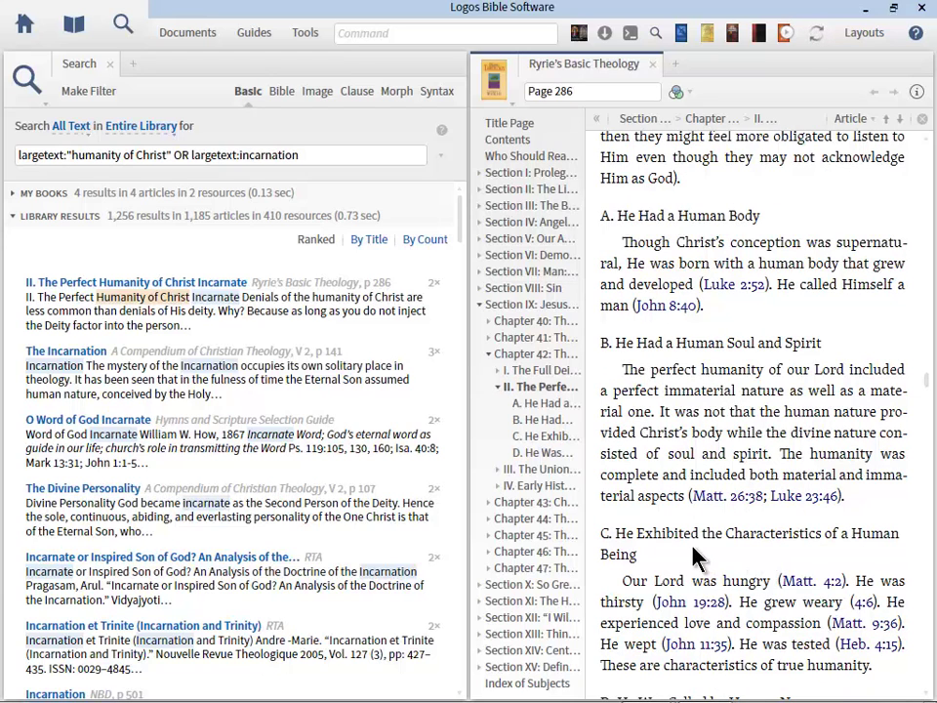
scroll(695, 557, "down", 5)
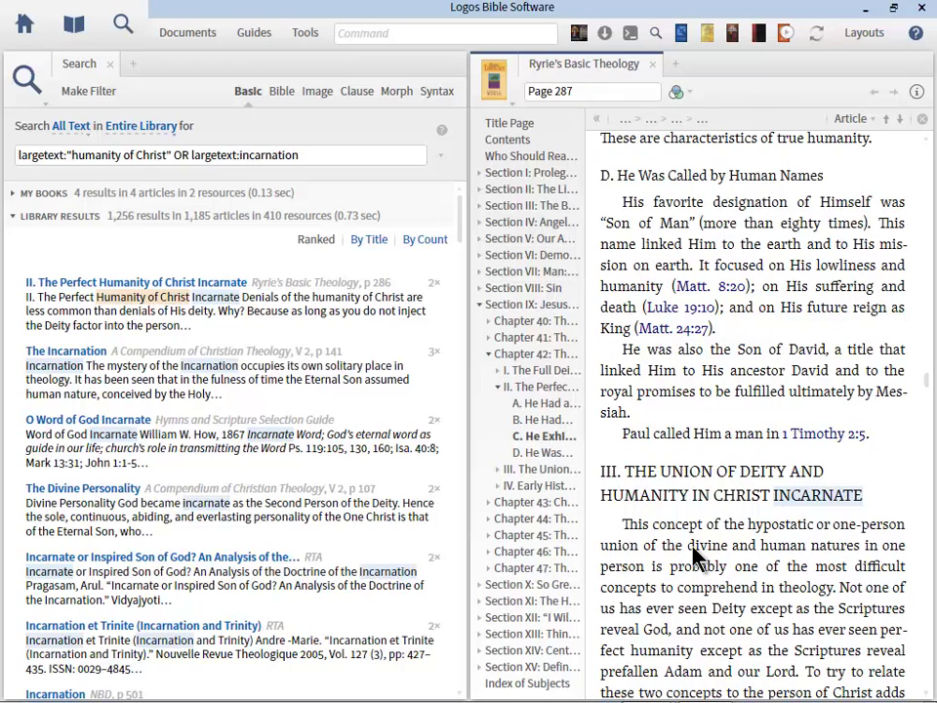
scroll(820, 332, "up", 3)
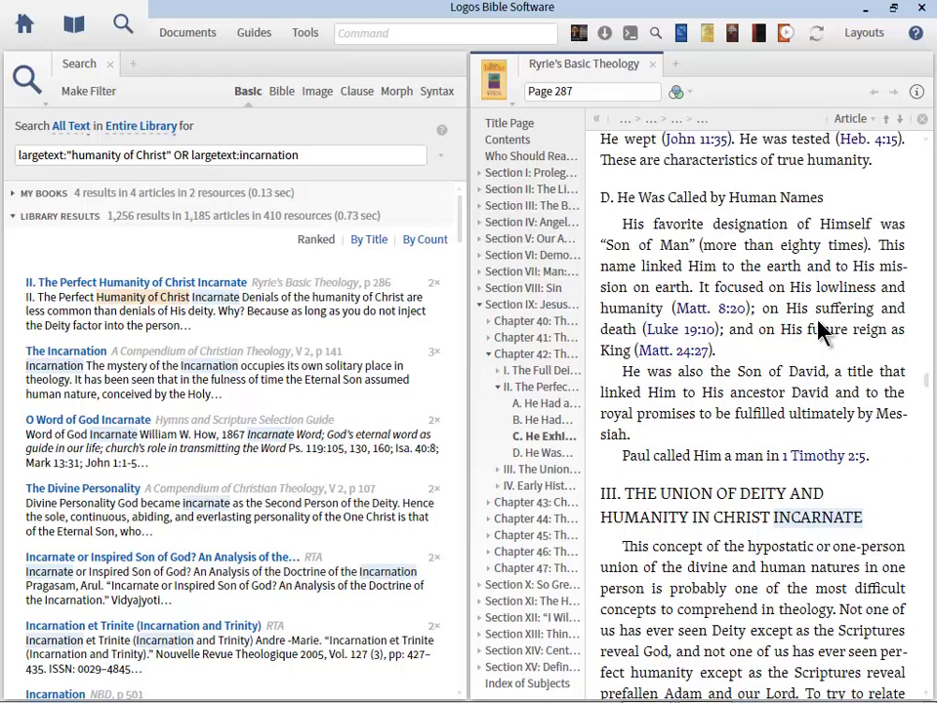
scroll(820, 332, "up", 1)
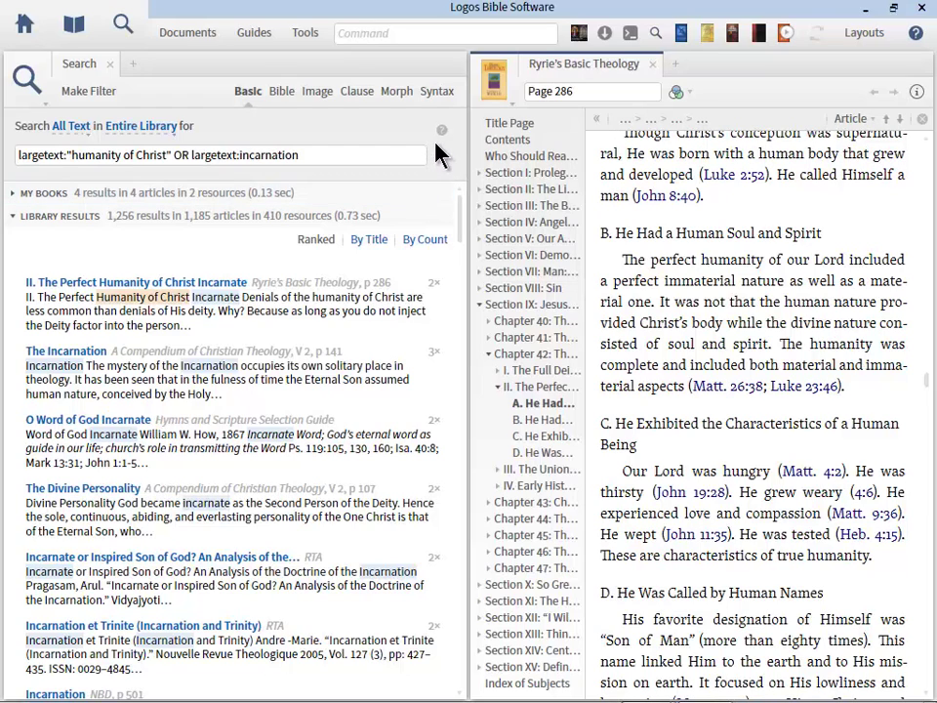
- Look through the list of previous searches from the most recent to the oldest entries, and close the list
left_click_drag(472, 172, 437, 134)
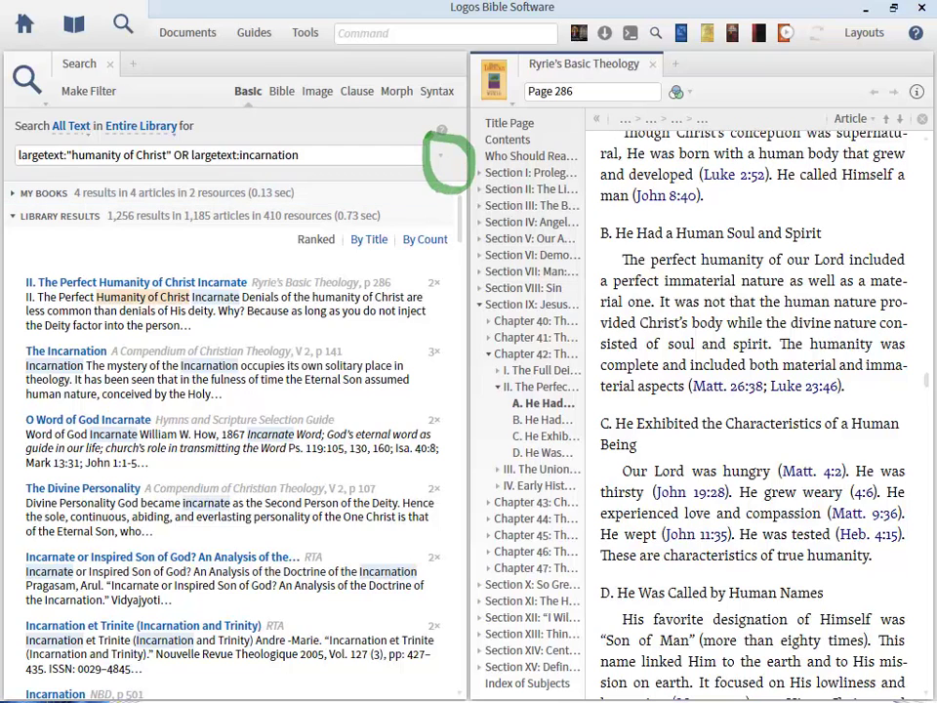
left_click(442, 156)
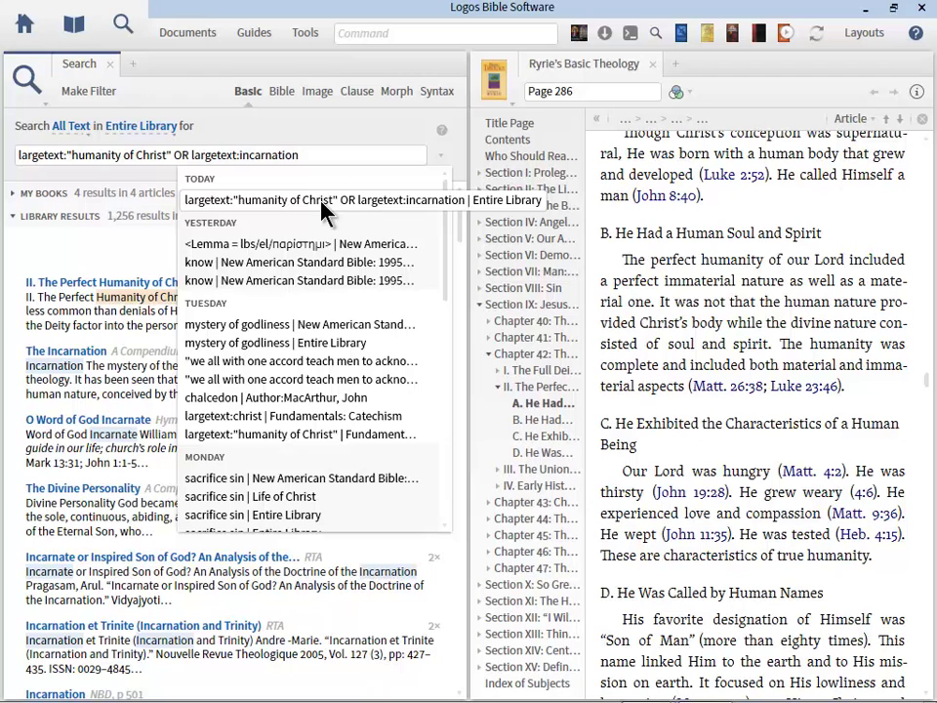
left_click_drag(450, 247, 441, 530)
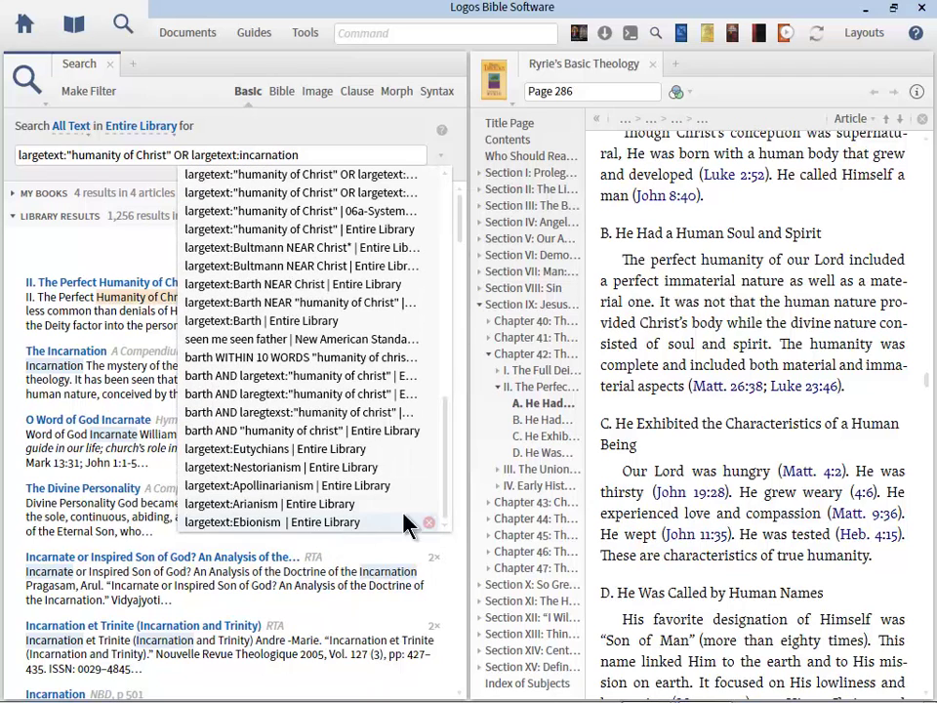
scroll(452, 385, "up", 1)
left_click_drag(451, 377, 452, 203)
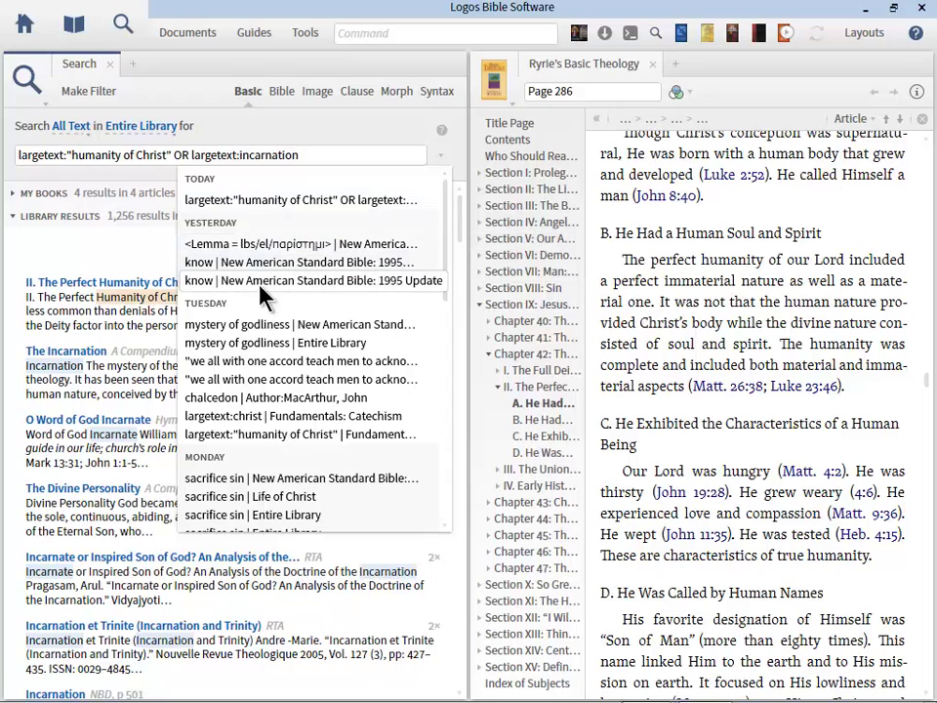
left_click_drag(450, 265, 443, 134)
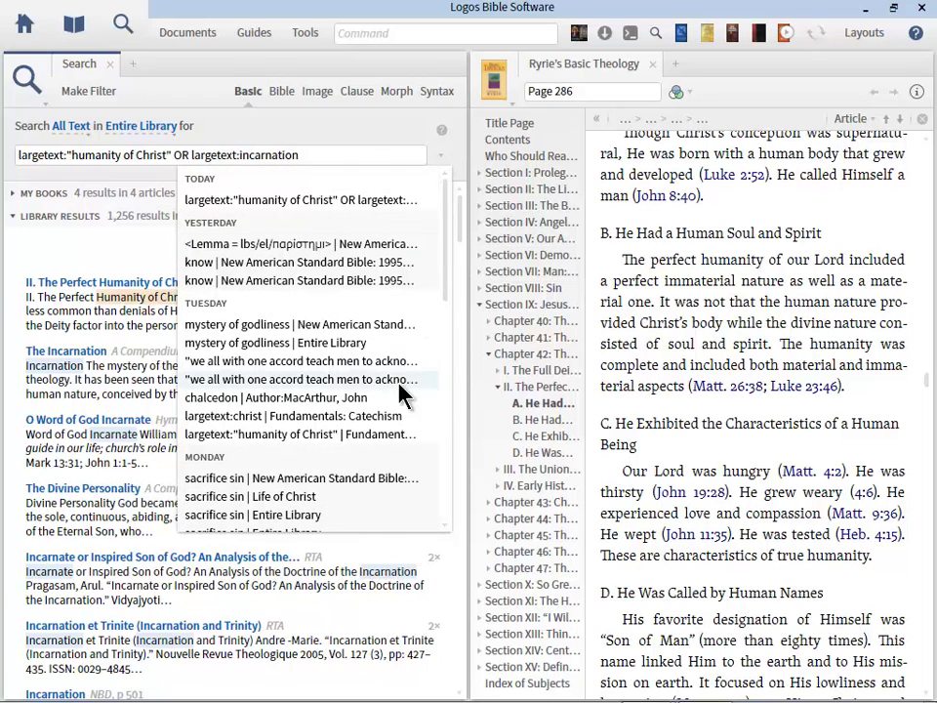
left_click(360, 150)
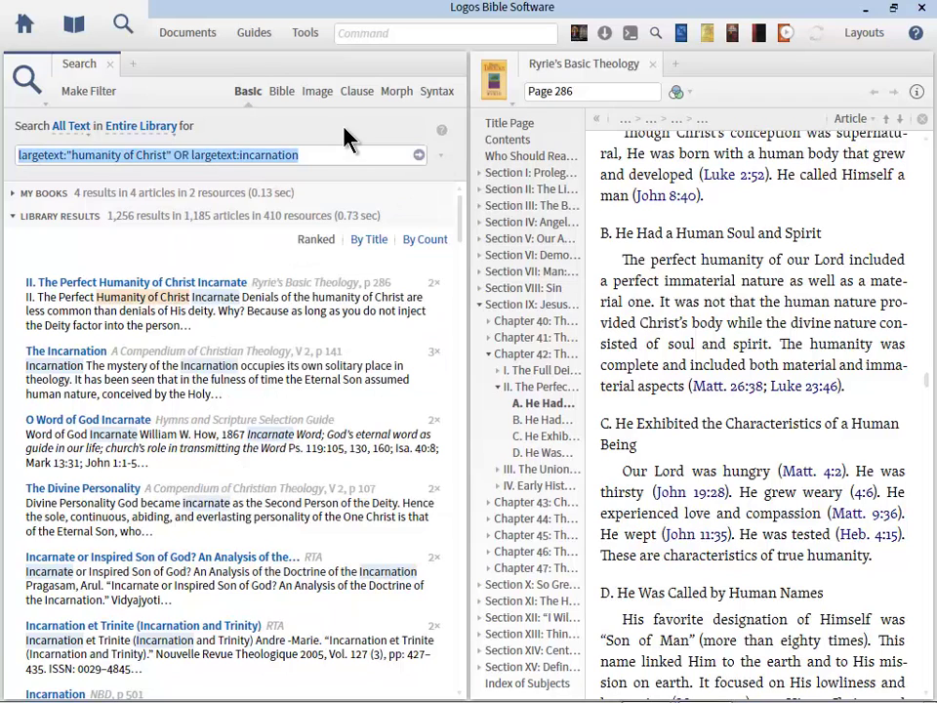
- Close the search and Ryrie's Basic Theology, and hide the table of contents of Christ's Incarnation: The Foundation of Christianity
left_click(109, 63)
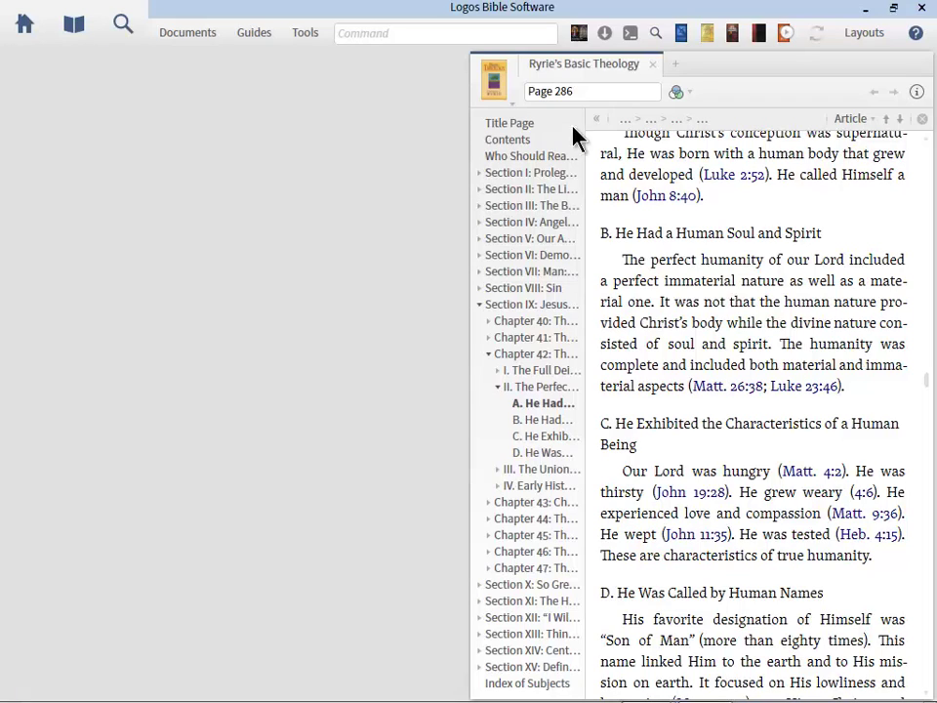
left_click(652, 64)
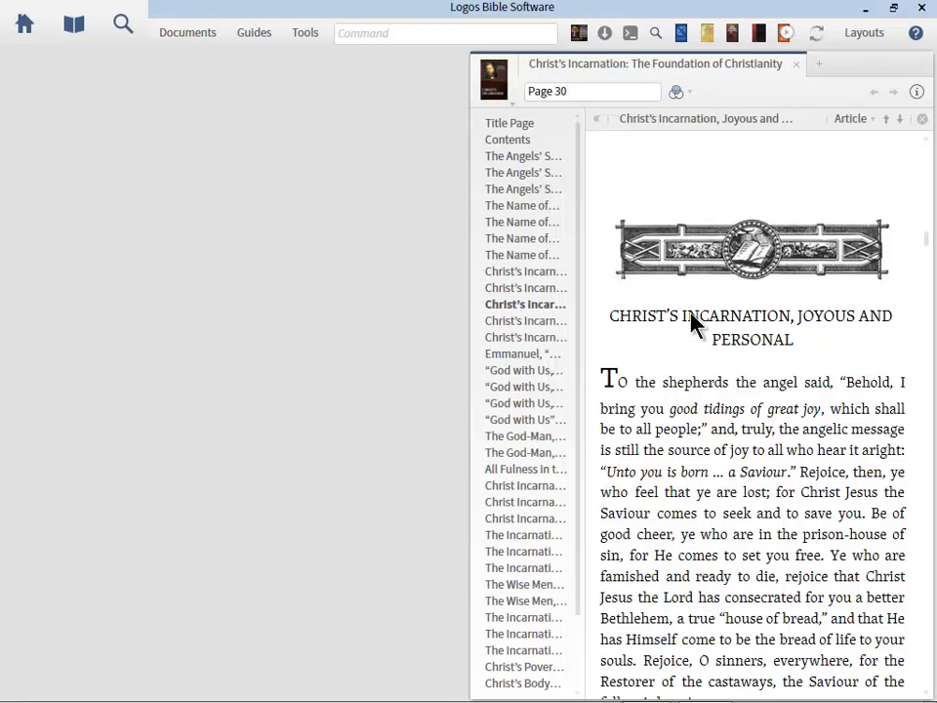
left_click(595, 120)
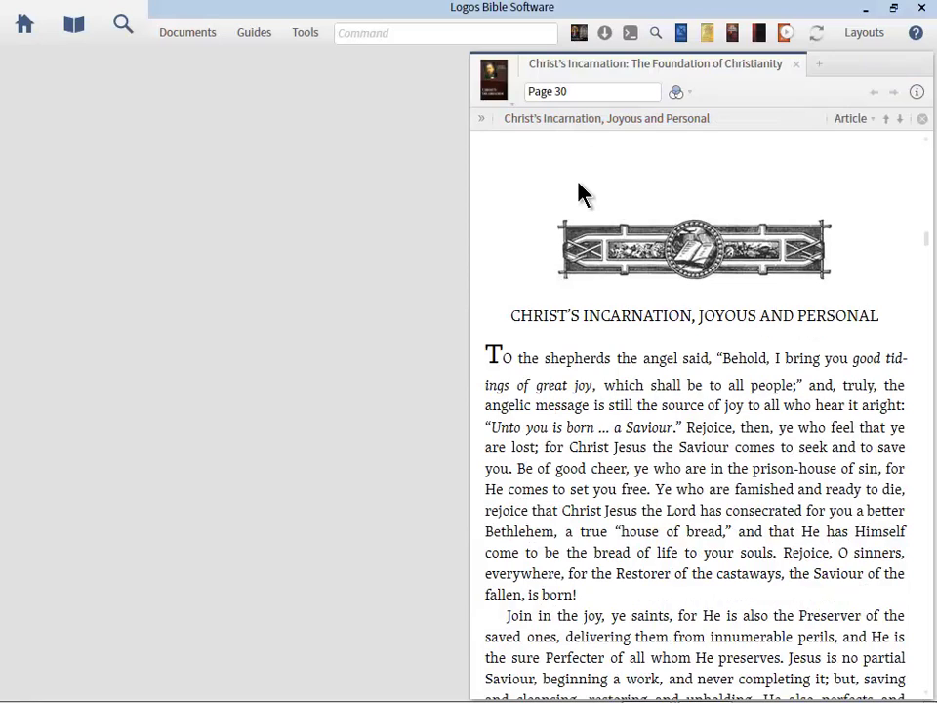
- View the book's title page, and read the article "Christ's Incarnation, Joyous and Personal" through to its end on page 32
key("ctrl+Home")
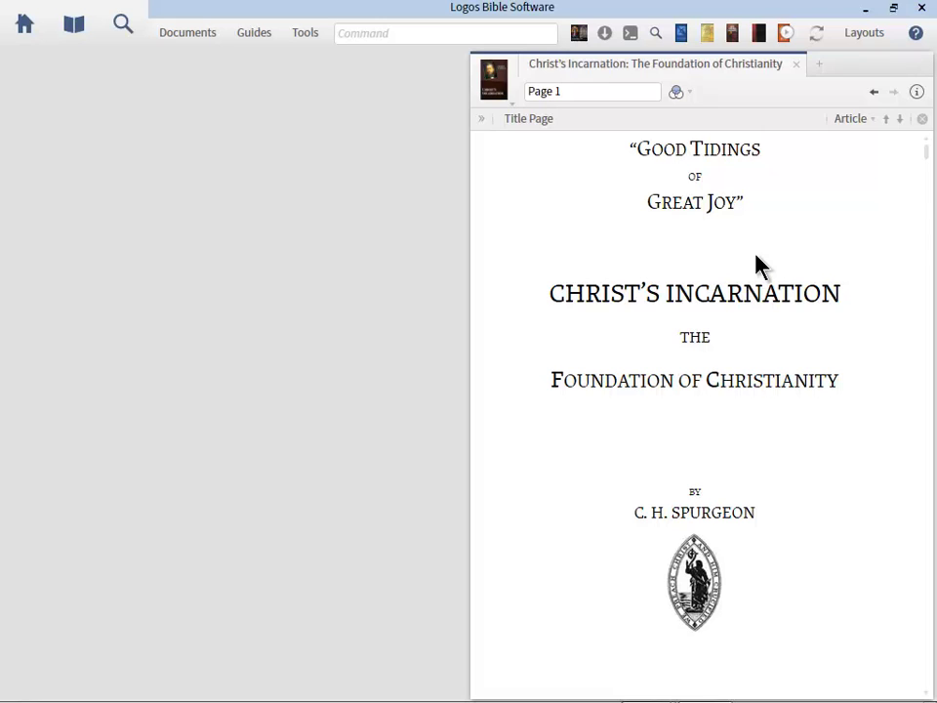
key("ctrl+Down")
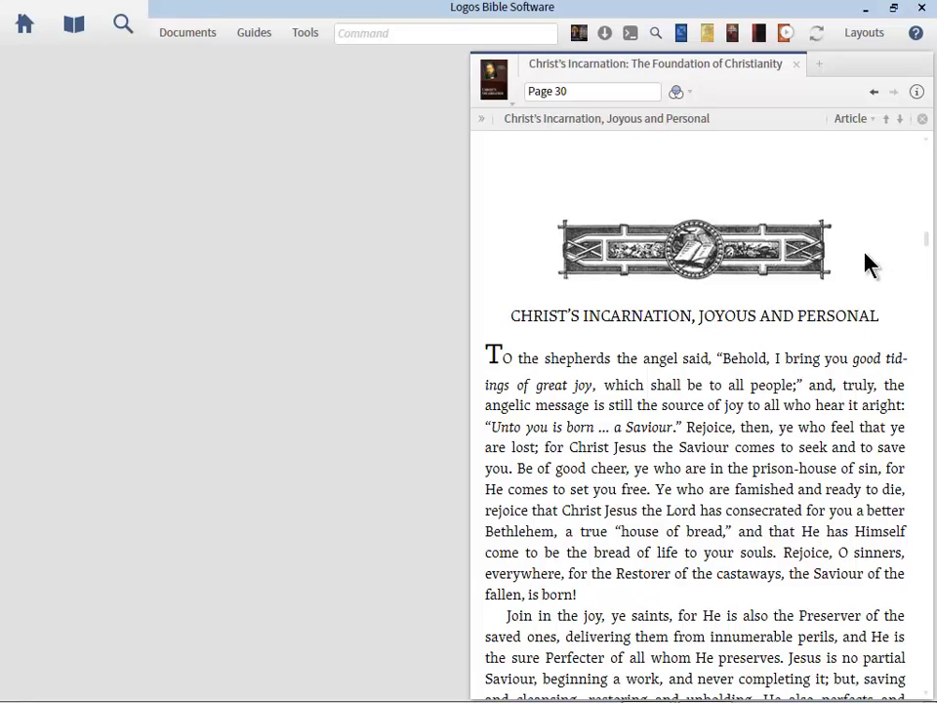
scroll(868, 263, "down", 2)
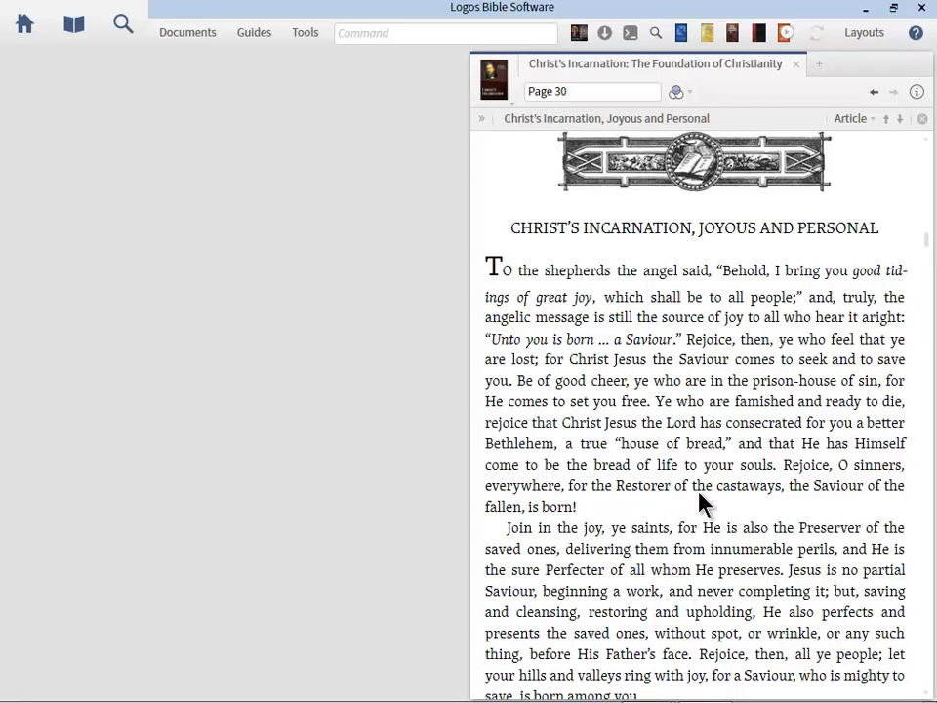
key("Page_Down")
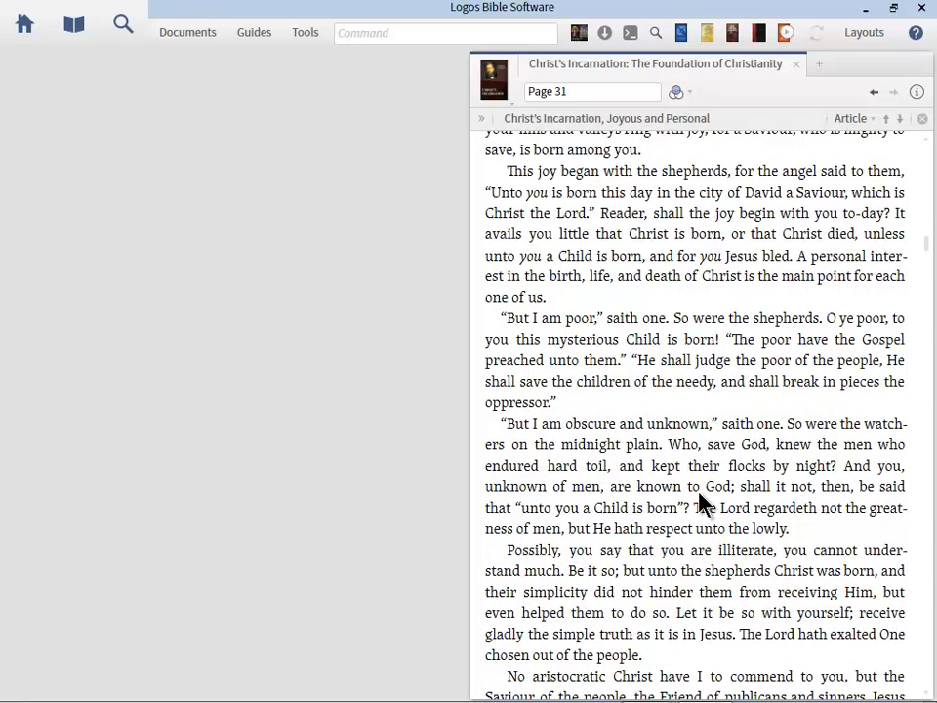
key("Page_Down")
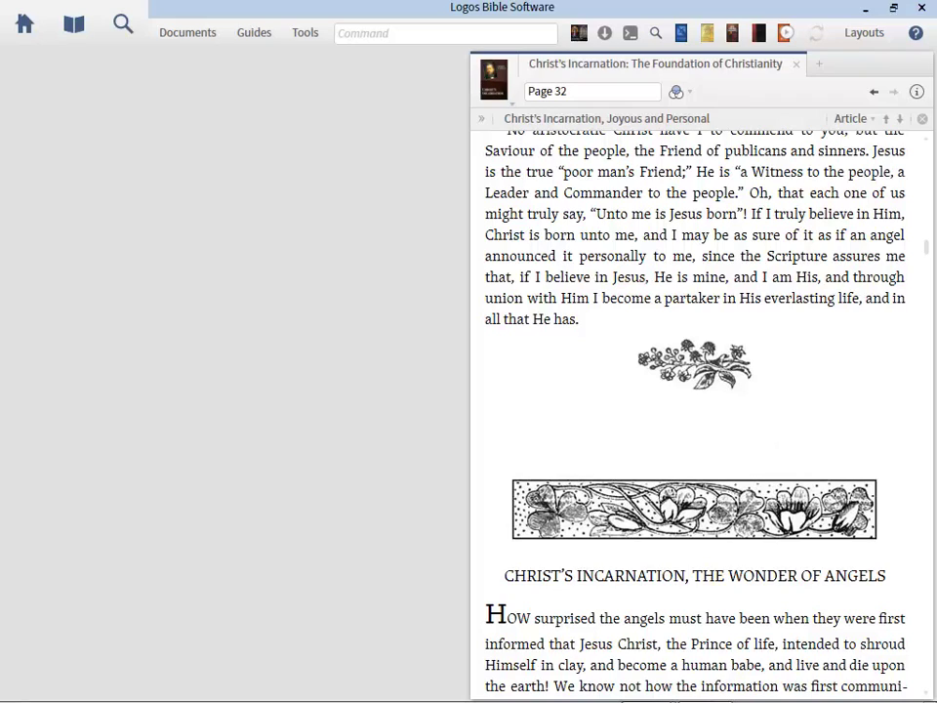
- Switch to the browser and review the Dogmatic Theology, Vol. 6: The Incarnation product page, including the full list of titles customers also bought
key("alt+Tab")
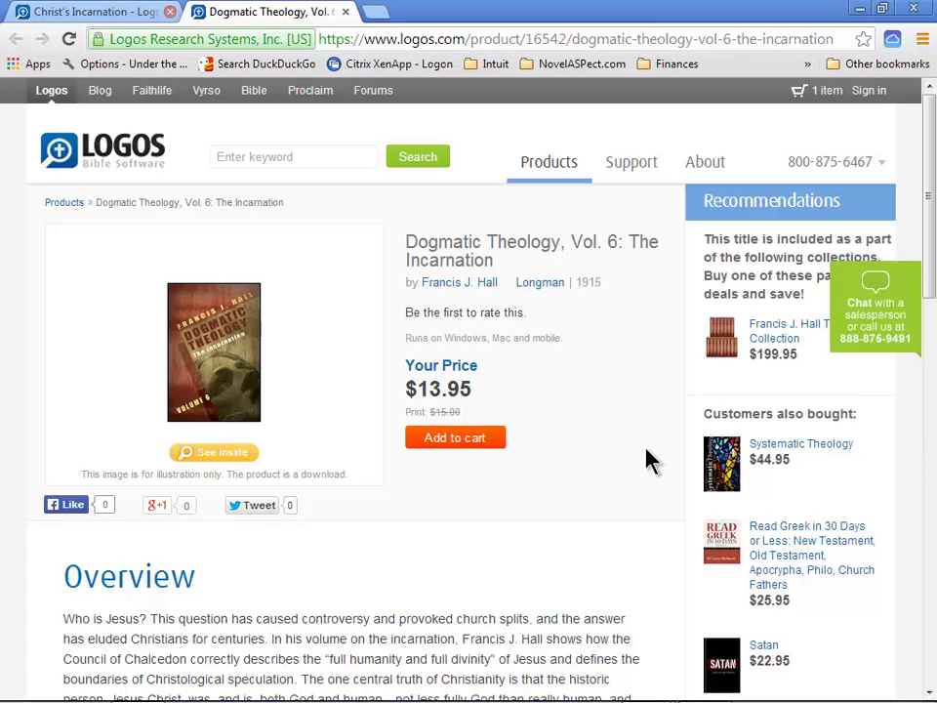
mouse_move(722, 337)
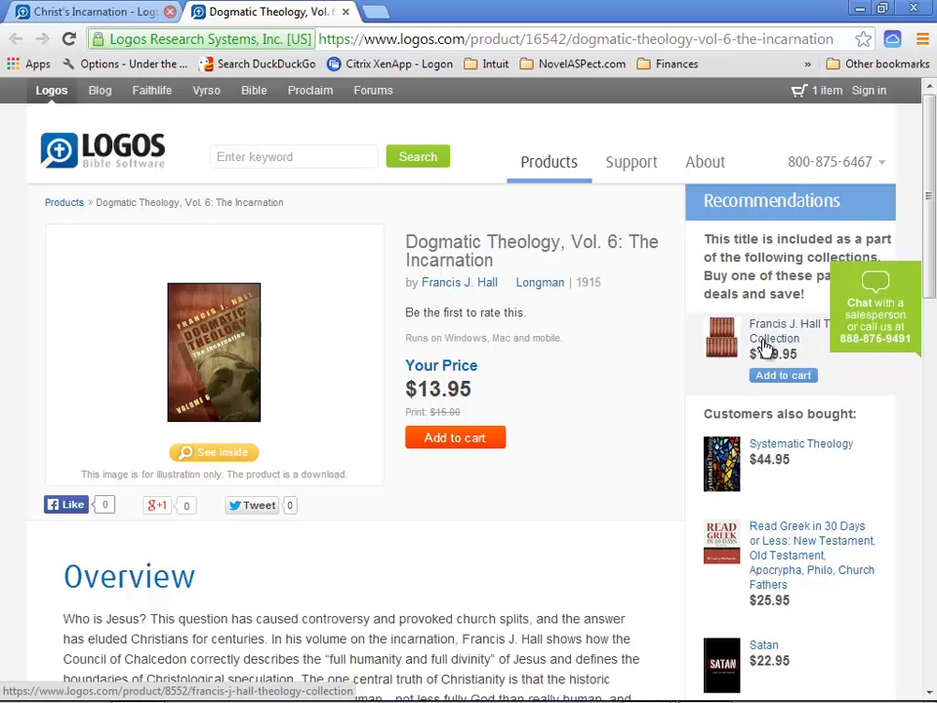
left_click_drag(930, 203, 933, 281)
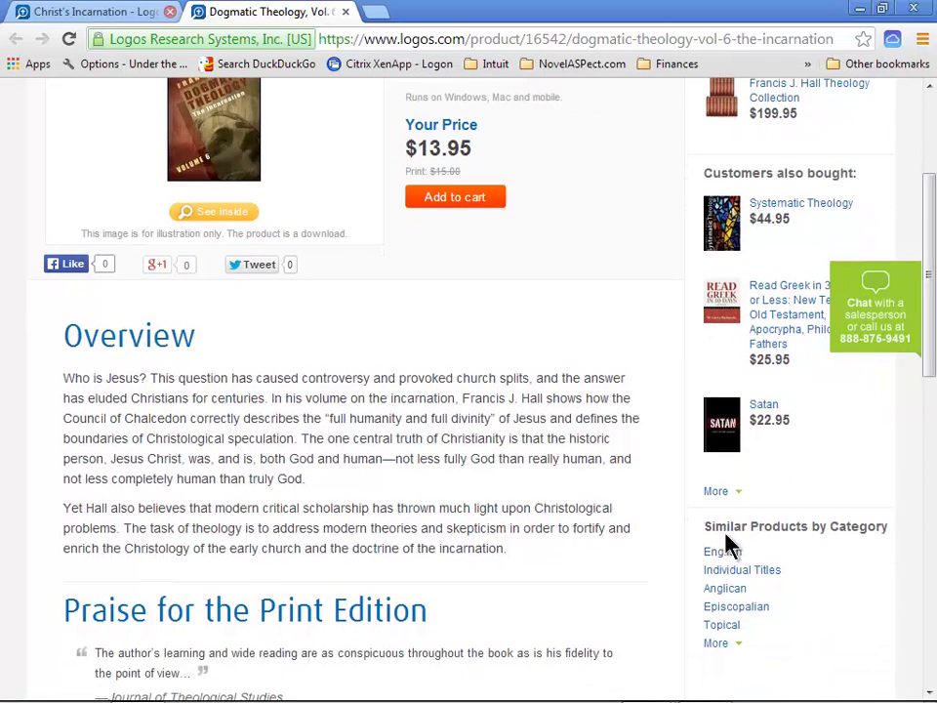
left_click(727, 494)
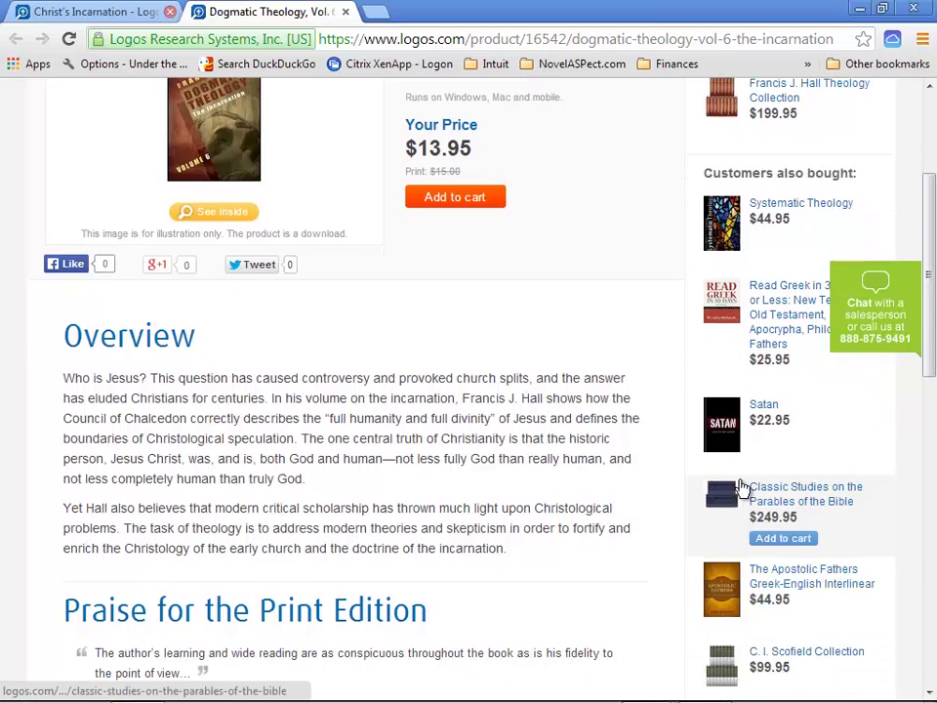
left_click_drag(931, 366, 930, 415)
scroll(375, 390, "down", 3)
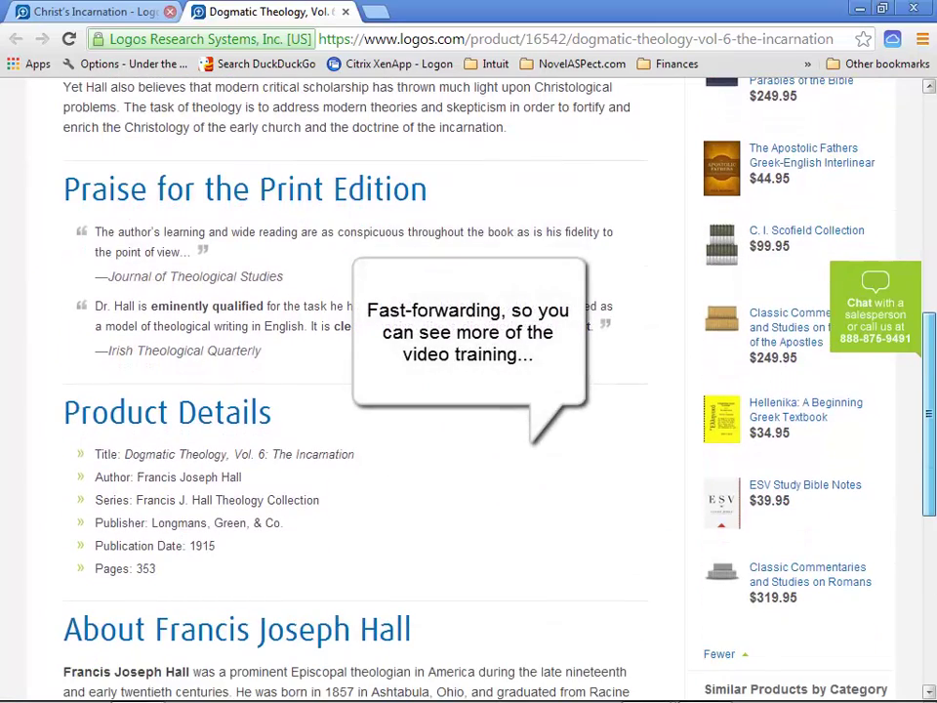
scroll(375, 390, "up", 10)
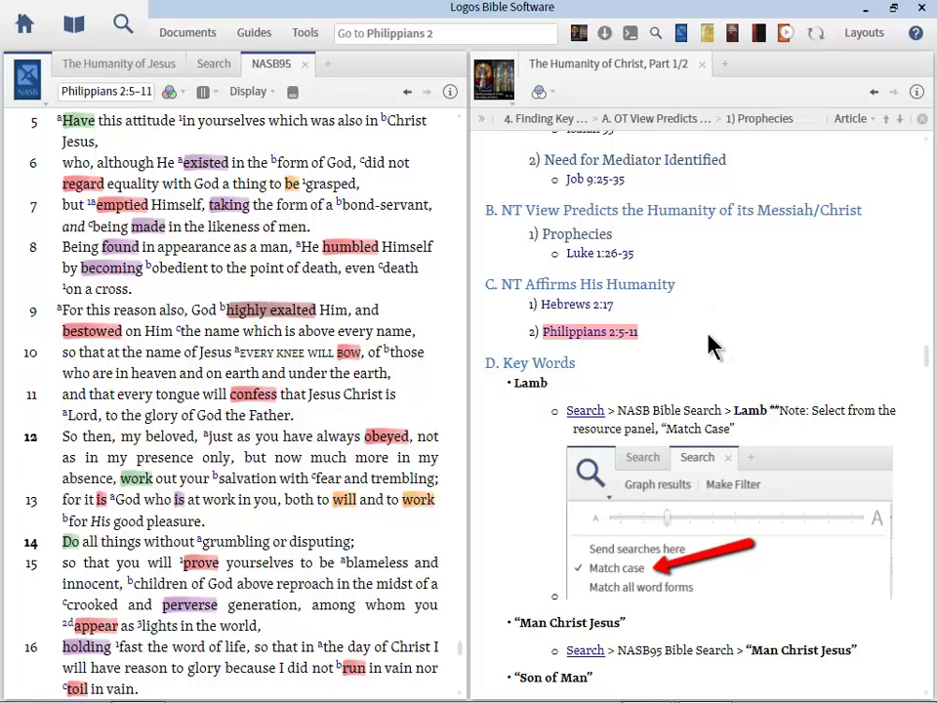
- Run the linked NASB95 Bible search for Lamb under D. Key Words, and check its Match case option
scroll(710, 344, "down", 4)
scroll(710, 344, "down", 1)
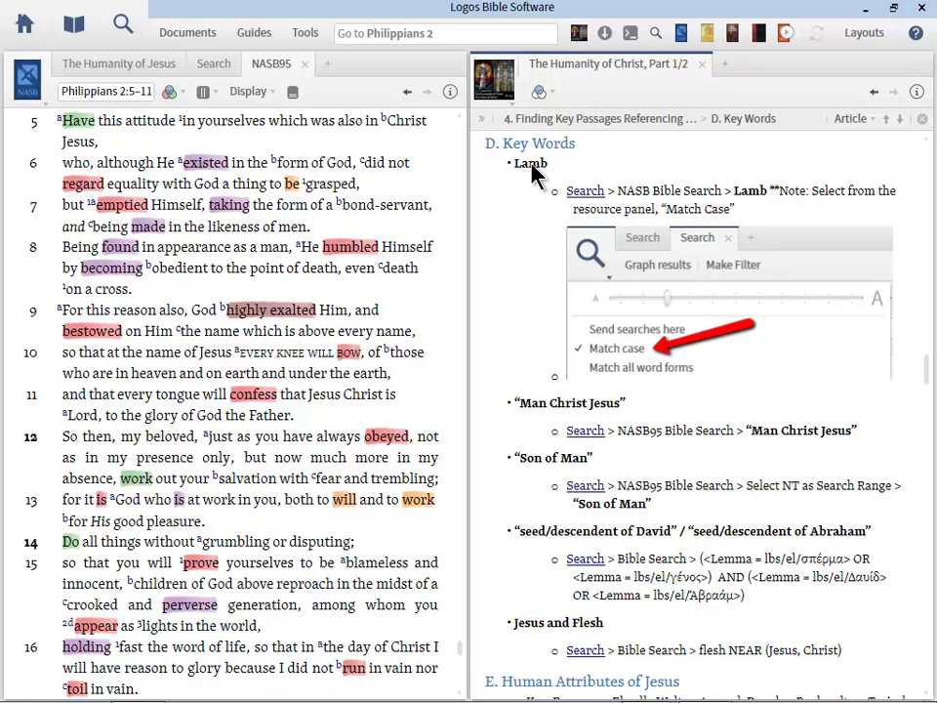
left_click(591, 191)
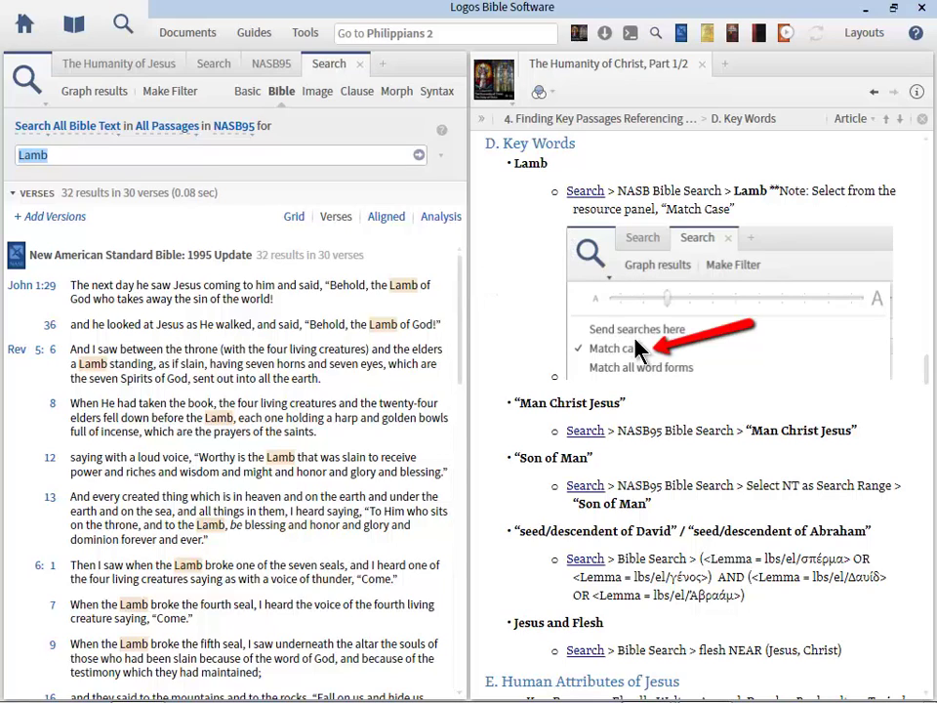
left_click(25, 86)
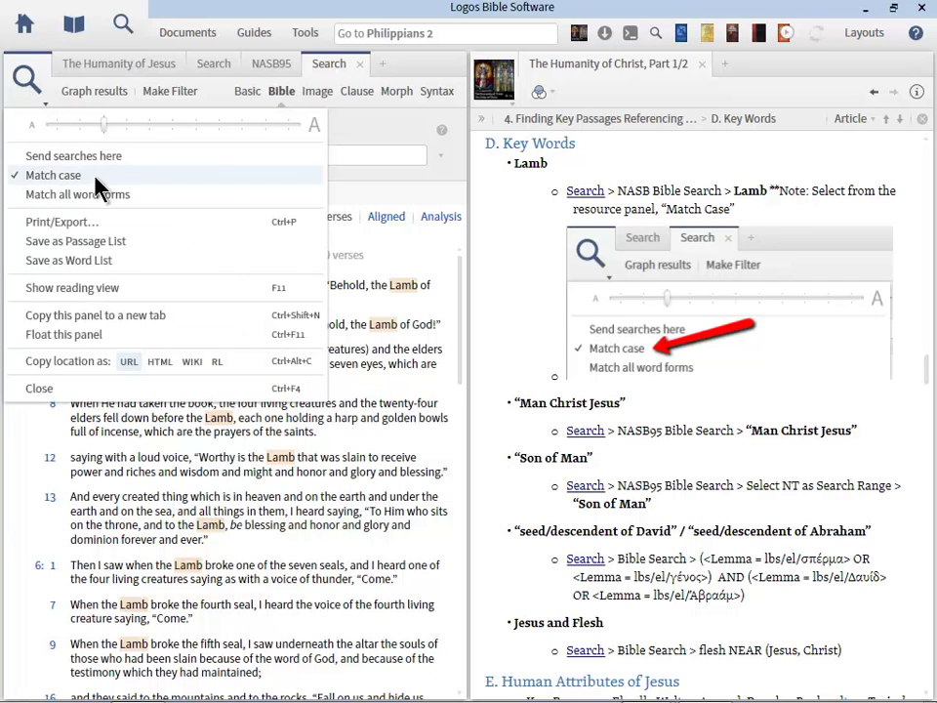
left_click(27, 78)
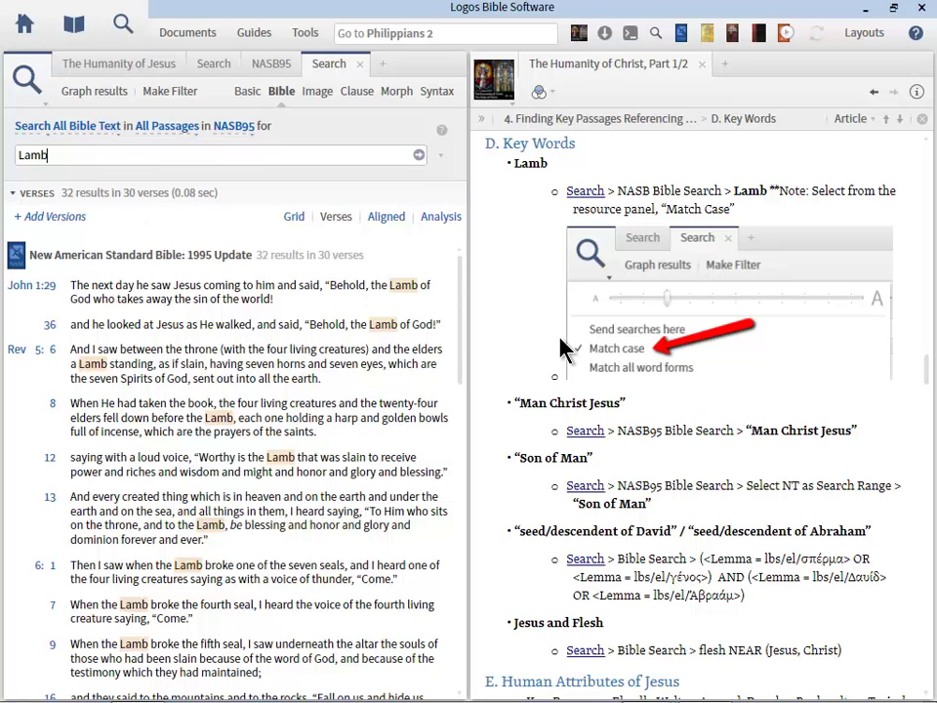
- Switch the Lamb search from Match case to Match all word forms, and check the option
left_click(26, 82)
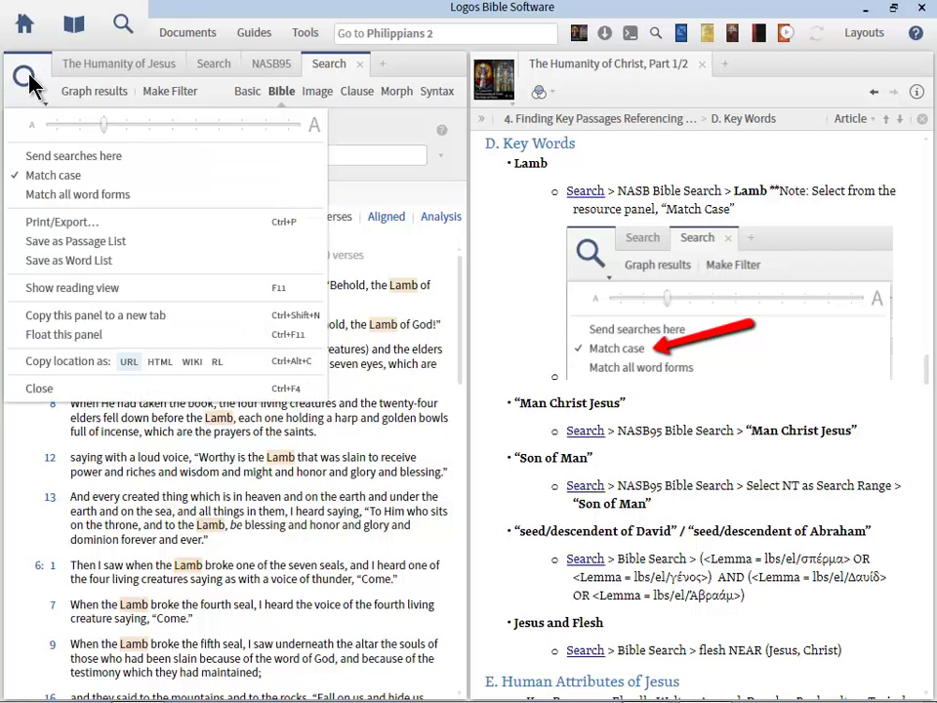
left_click(51, 191)
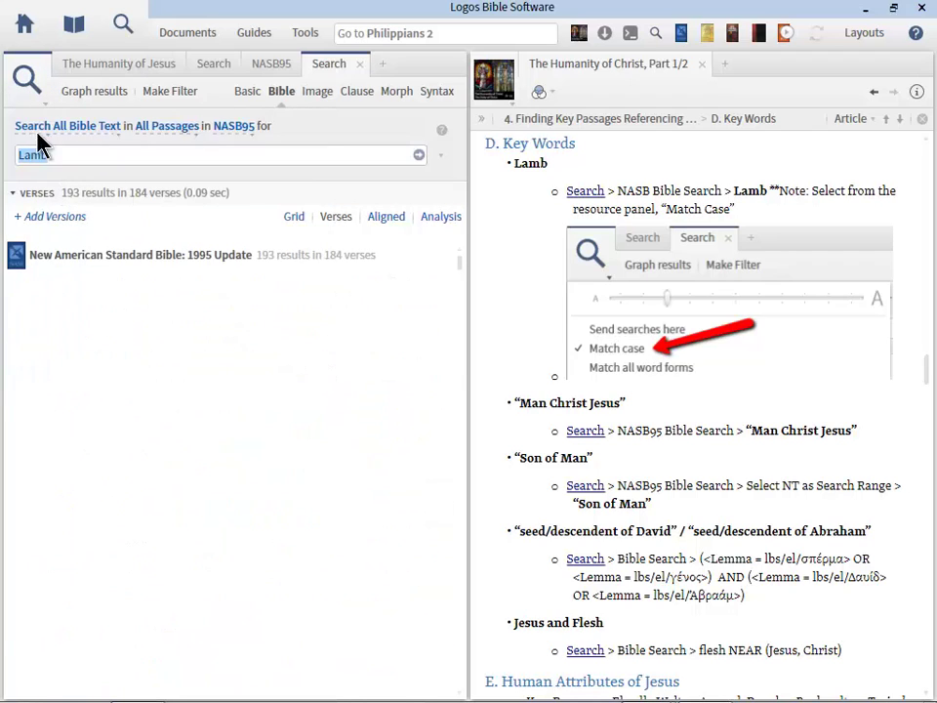
left_click(26, 82)
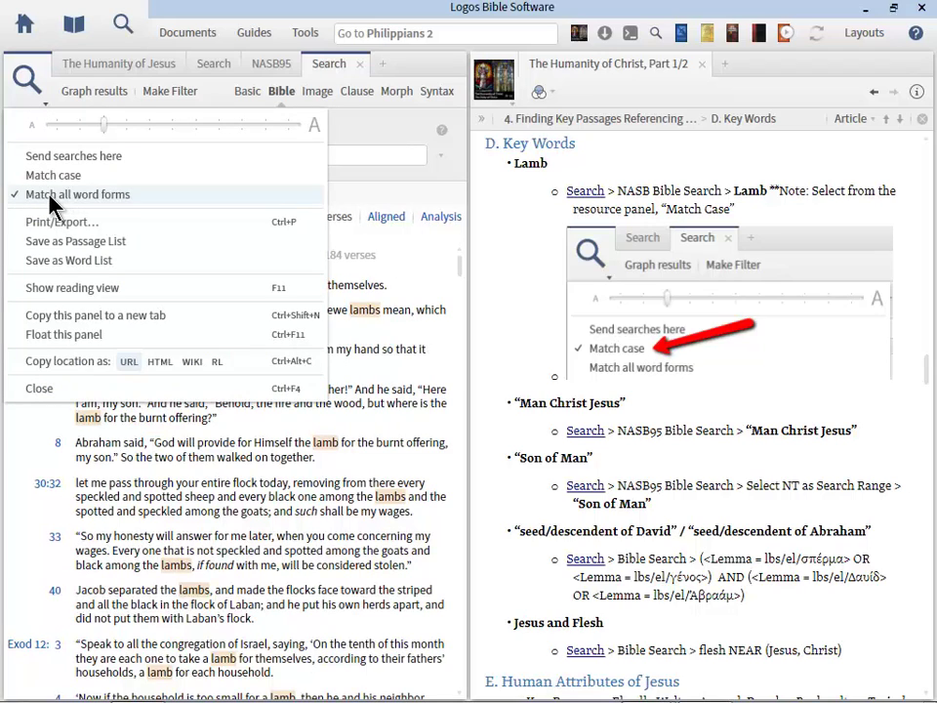
left_click(18, 80)
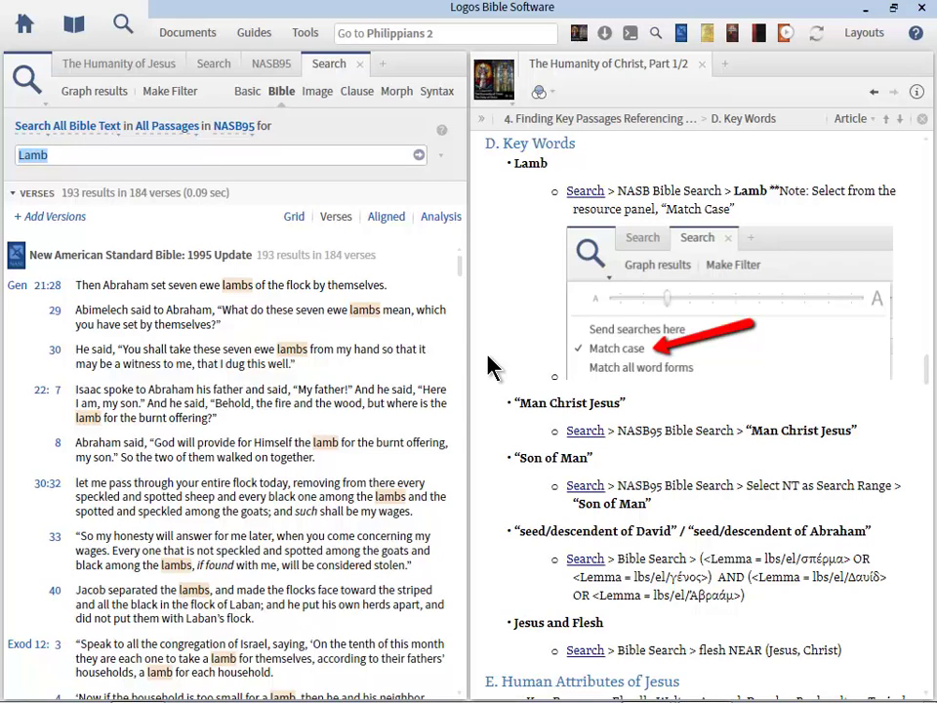
- Run the linked NASB95 Bible search for "man Christ Jesus" from the key words list
left_click(615, 413)
left_click_drag(520, 408, 609, 410)
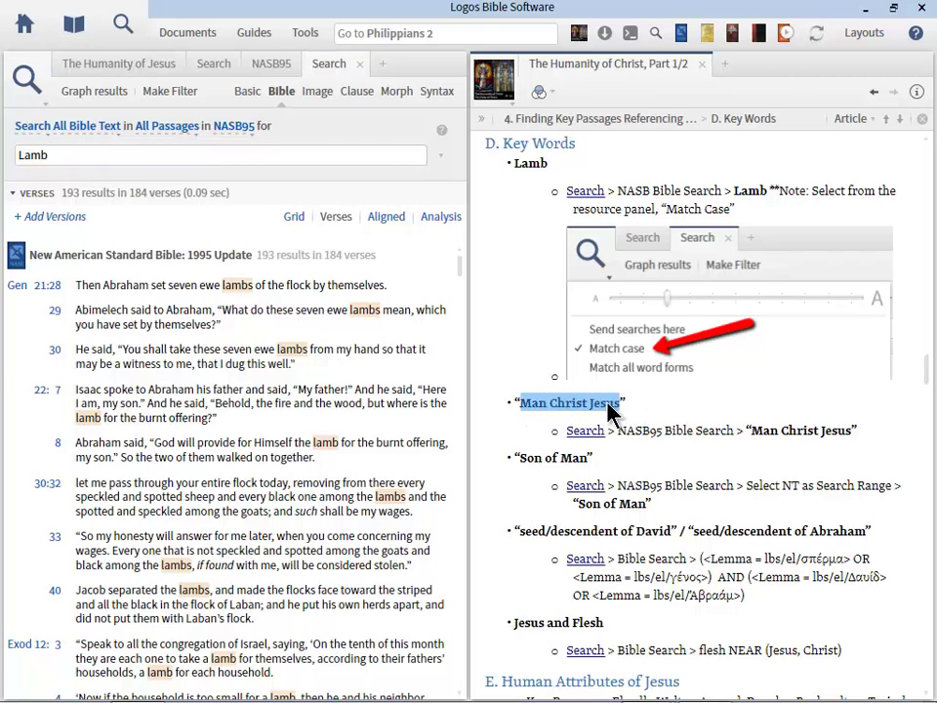
left_click(586, 431)
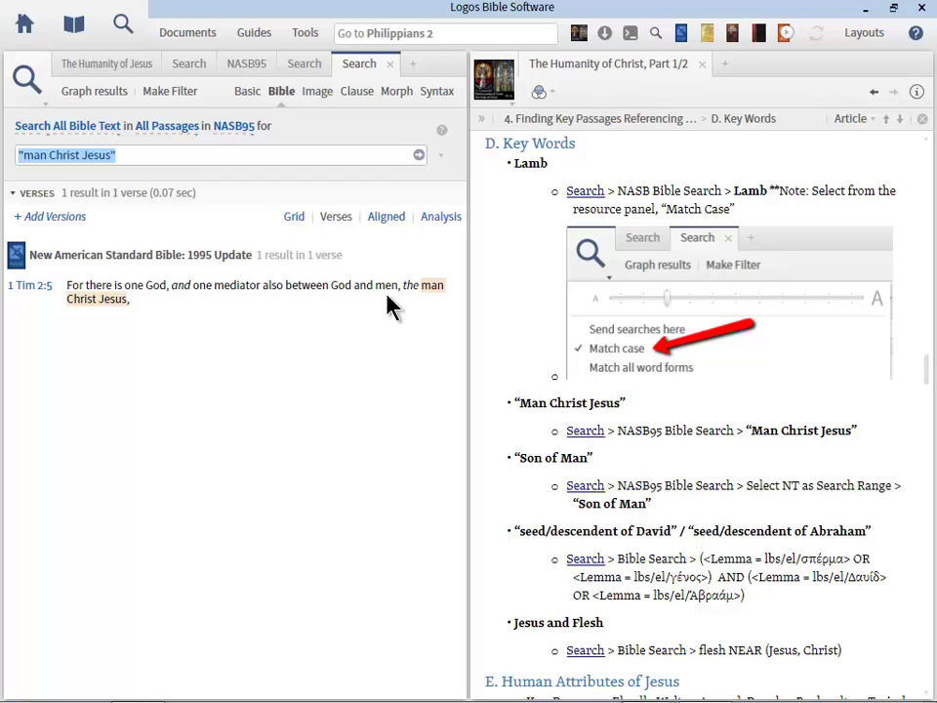
- Run the linked NASB95 Bible search for "son of man" and limit its passage range to the New Testament
left_click(589, 486)
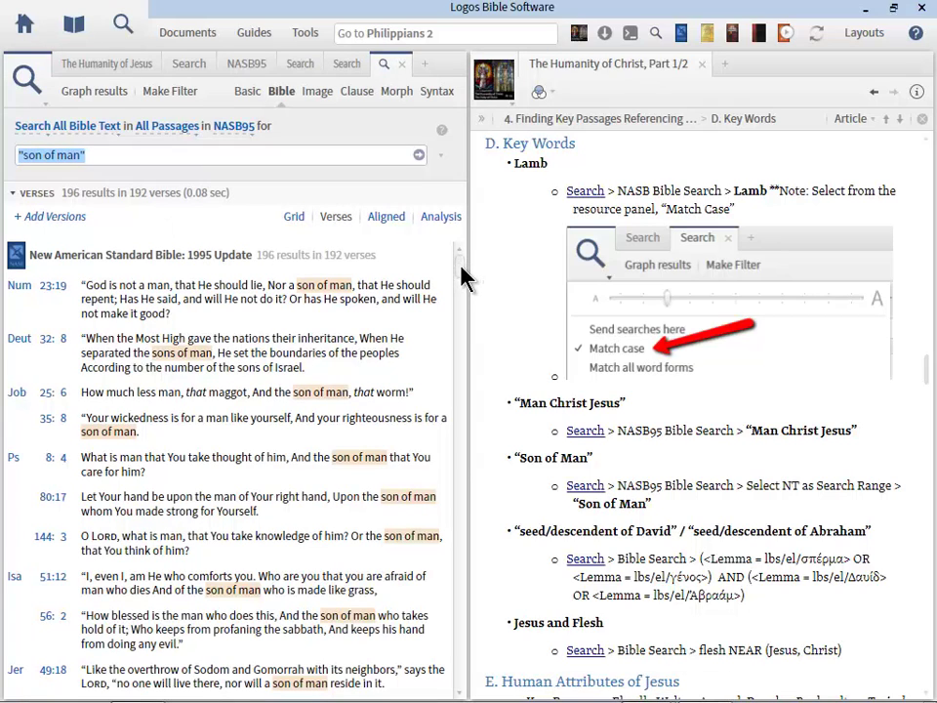
left_click(172, 130)
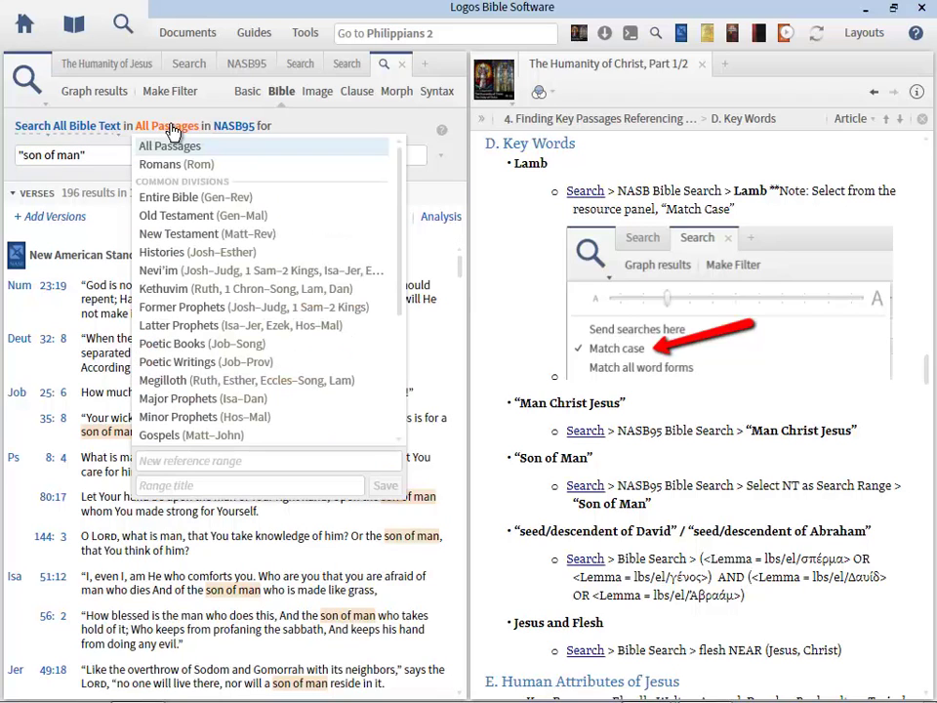
left_click(192, 236)
left_click_drag(462, 275, 445, 209)
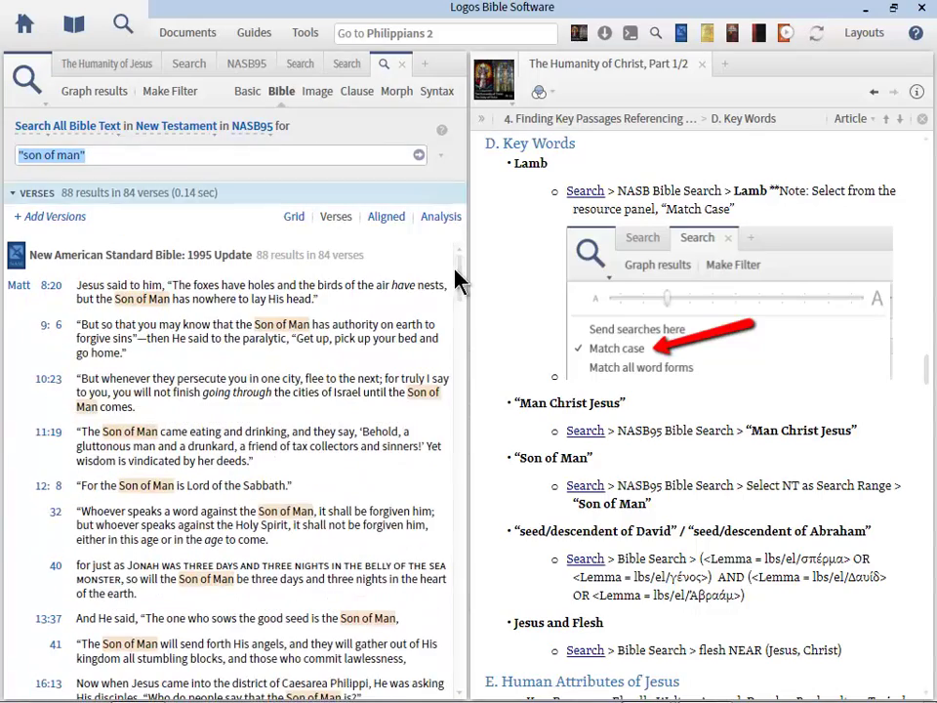
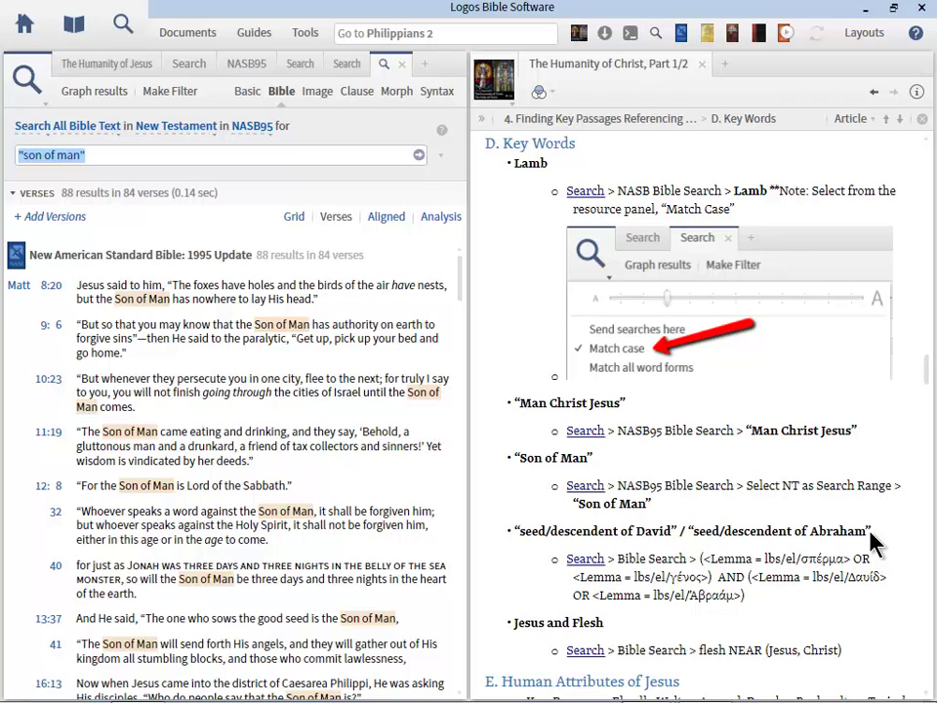
- Run the linked lemma search for seed/descendant of David or Abraham, and show Luke 1:55 in the NASB95 beside the results
left_click(586, 562)
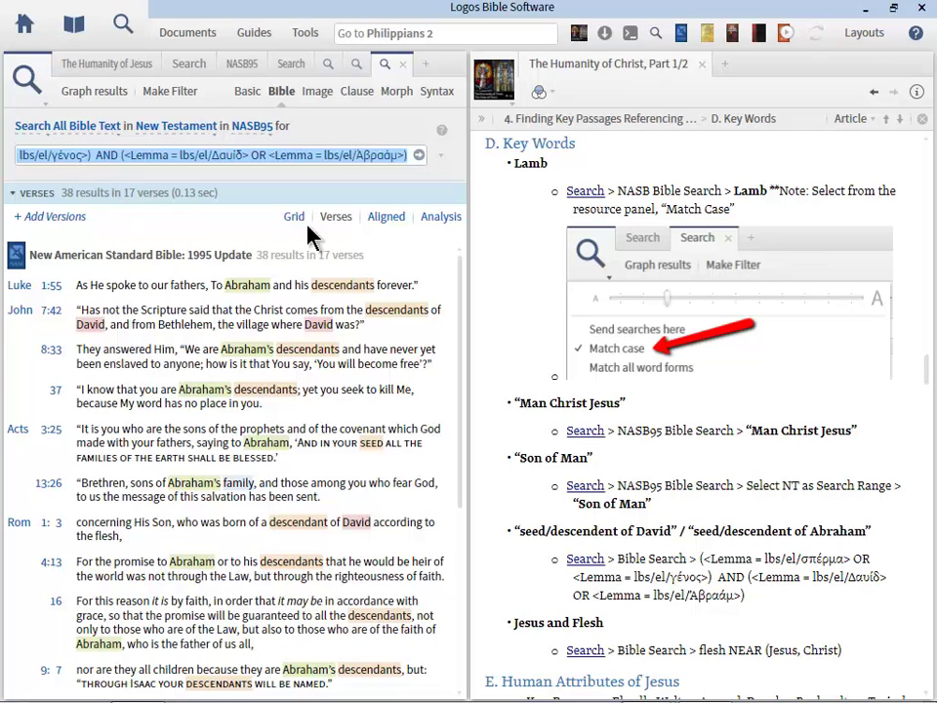
left_click(680, 34)
left_click_drag(239, 66, 695, 74)
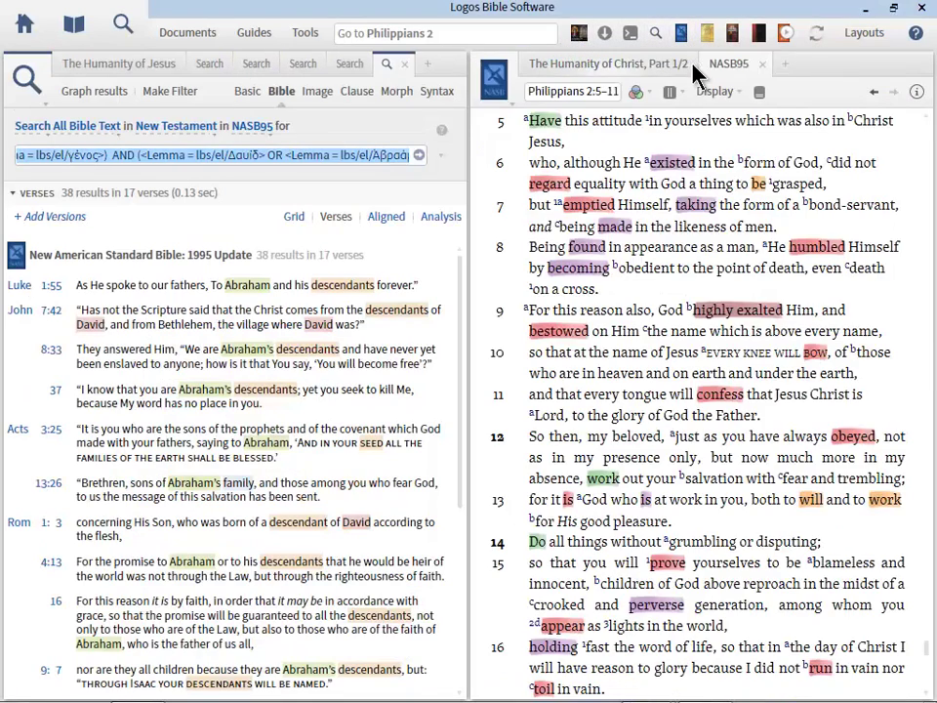
left_click(32, 289)
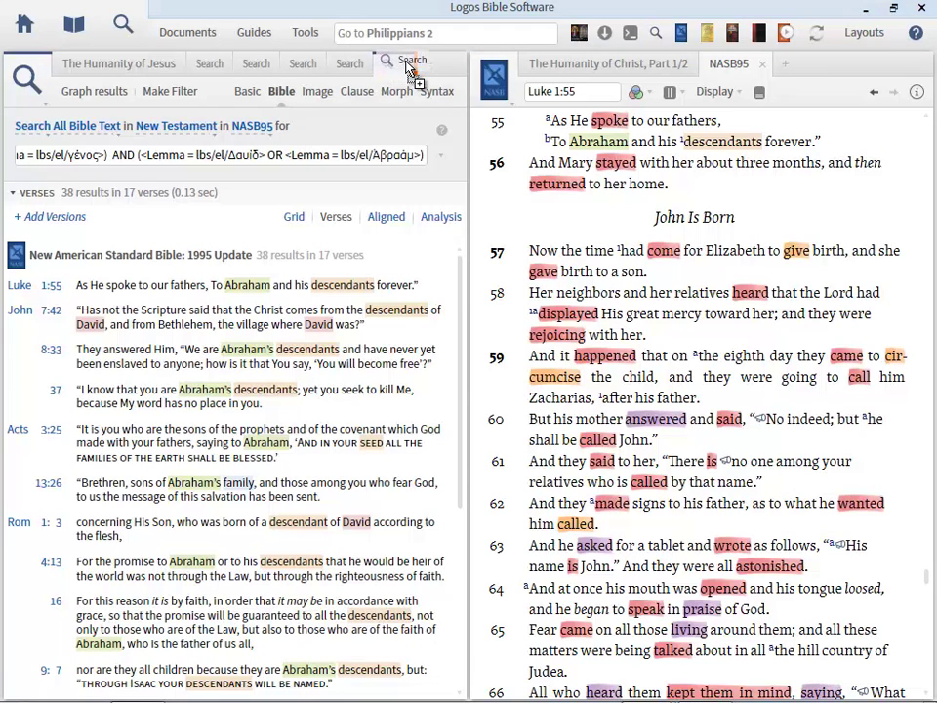
- Duplicate the lemma search in a new tab and clear the copy's query
left_click(410, 68)
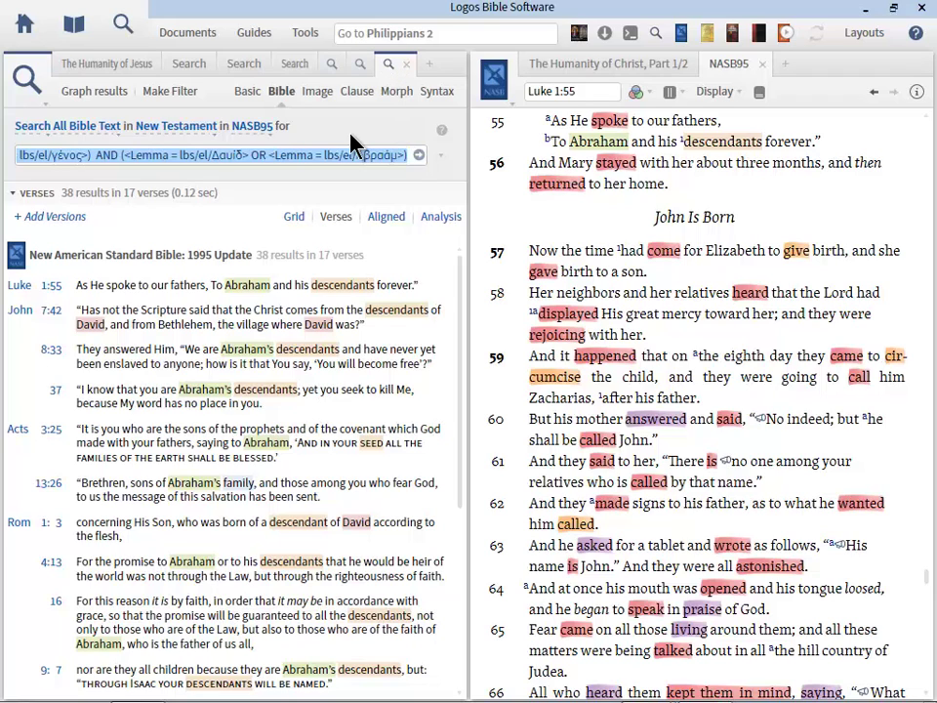
key("BackSpace")
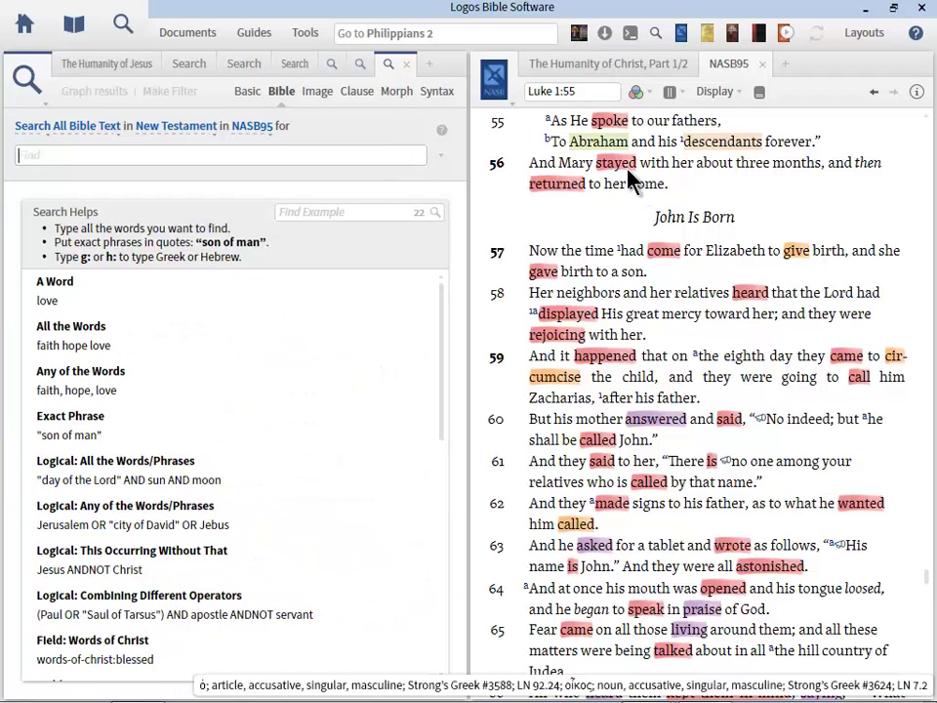
- Search the NASB95 for the Greek lemma σπέρμα behind "descendants" in Luke 1:55
right_click(720, 145)
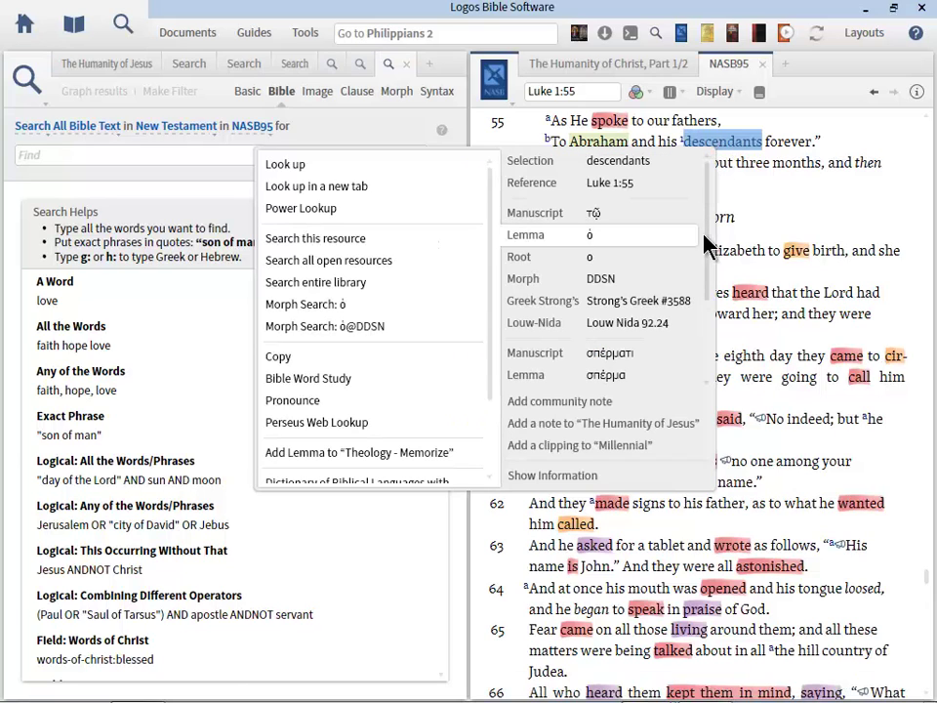
scroll(708, 293, "down", 3)
scroll(712, 312, "down", 1)
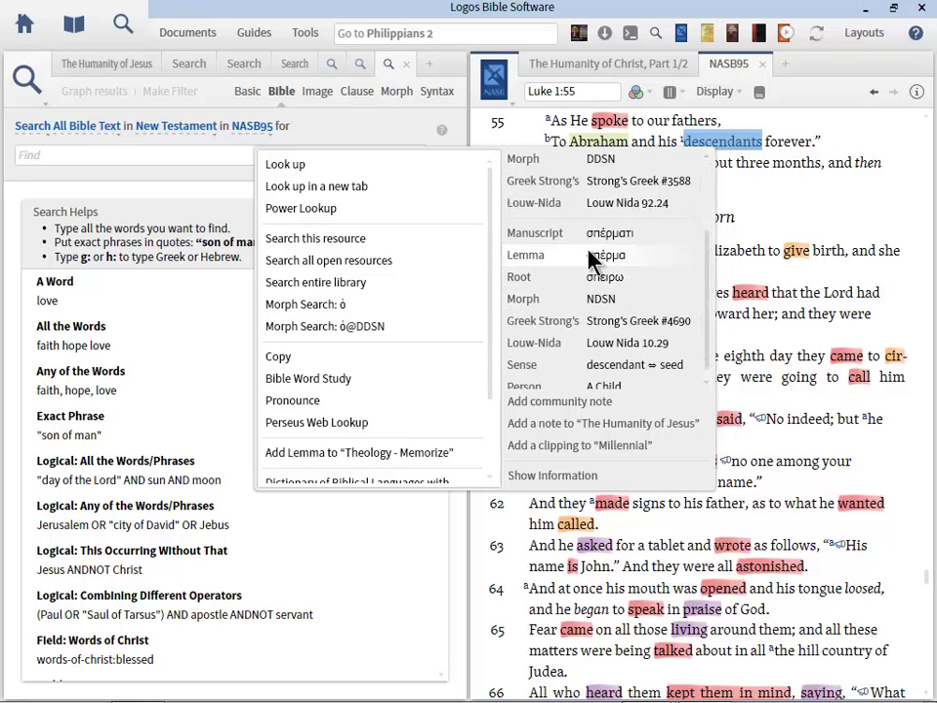
mouse_move(593, 258)
left_click(352, 242)
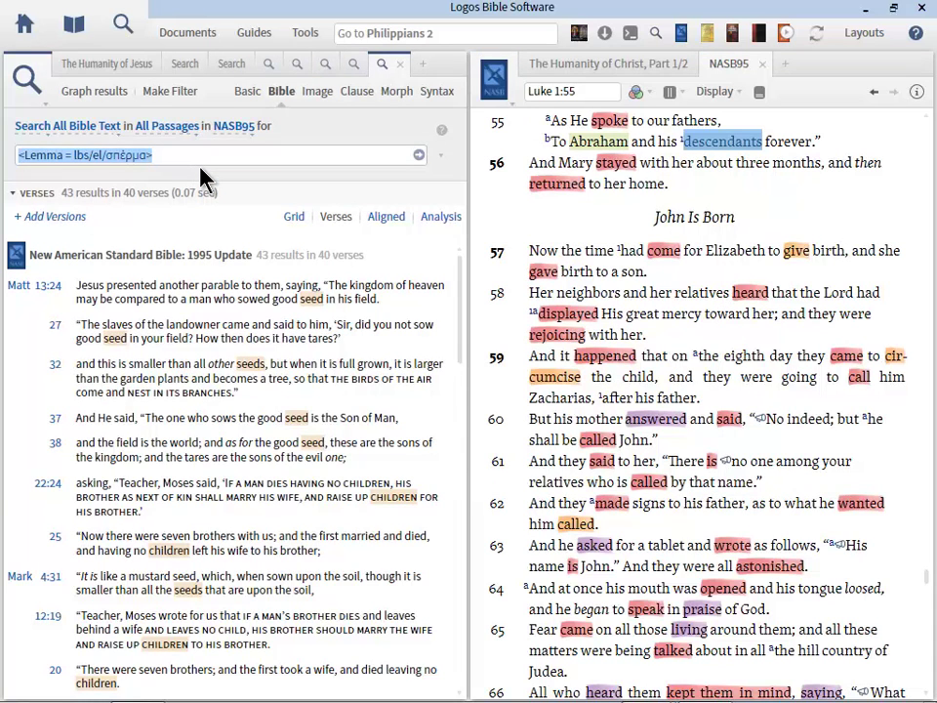
- Move the σπέρμα lemma query into the blank New Testament search, add OR after it, and discard both draft searches
key("BackSpace")
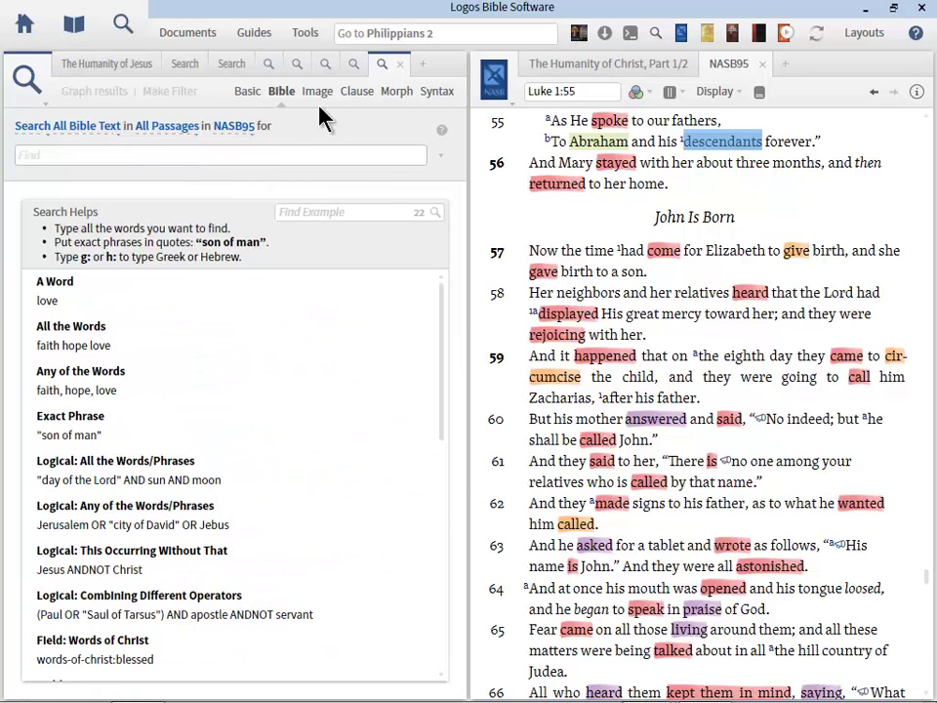
left_click(353, 65)
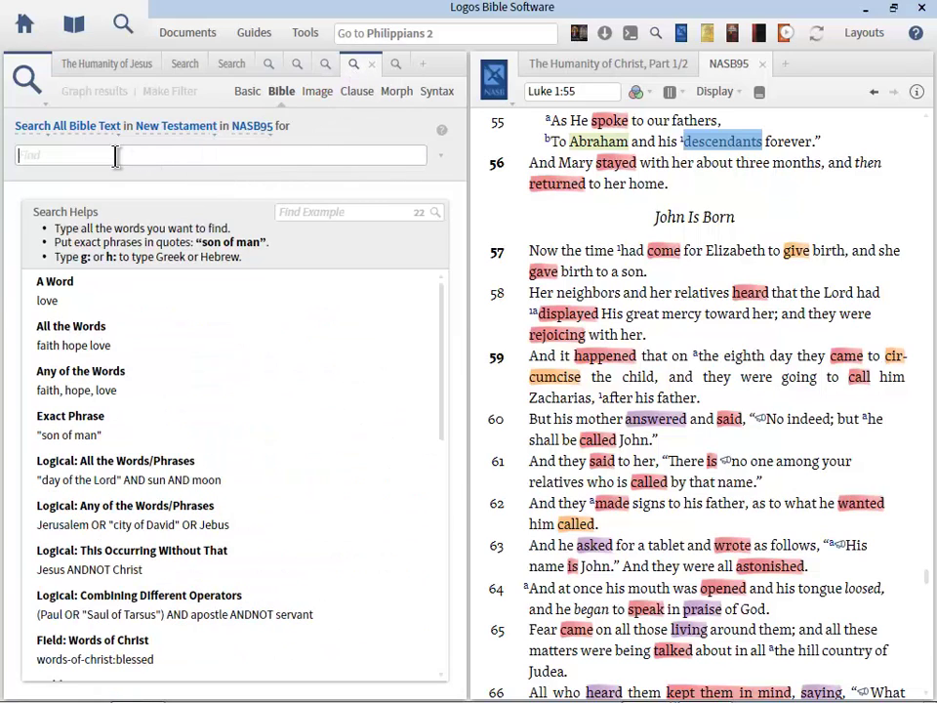
type("<Lemma = lbs/el/σπέρμα>")
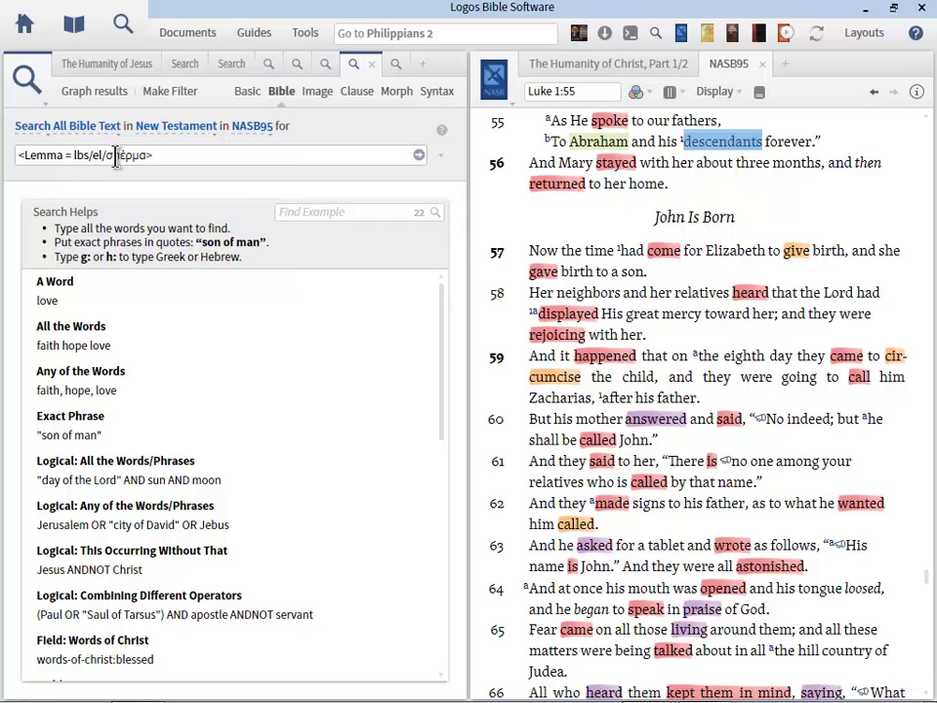
type("OR")
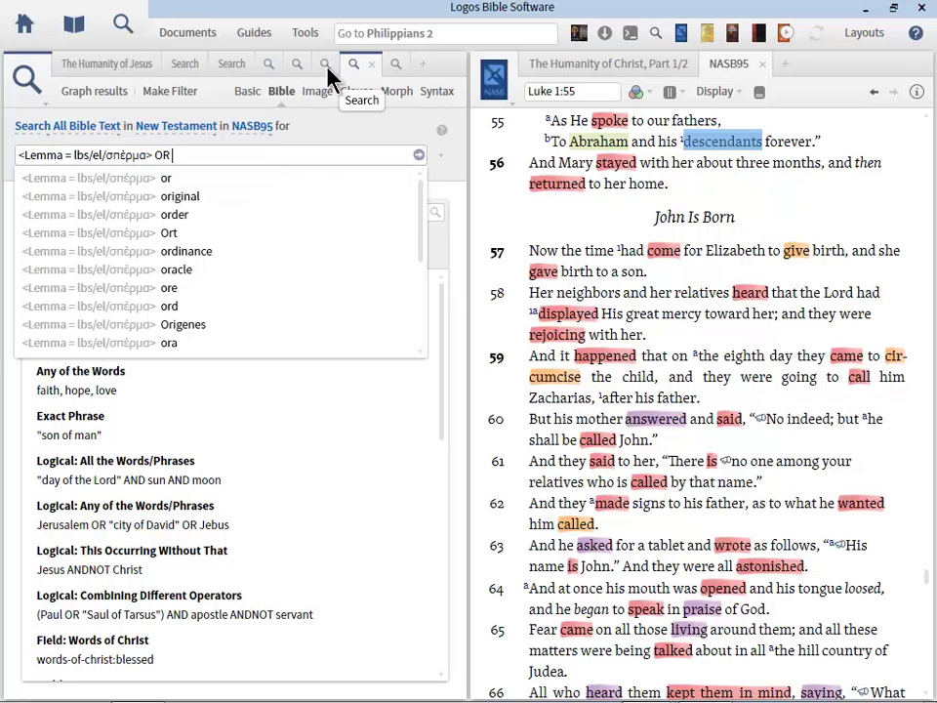
left_click(397, 66)
left_click(400, 64)
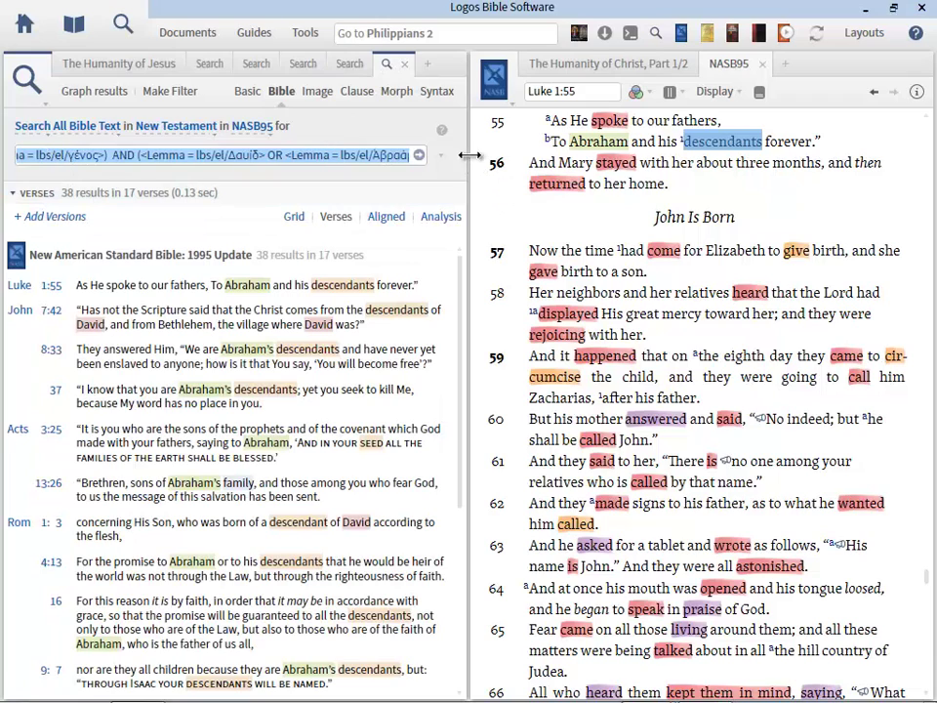
- Widen the search pane to read the complete David/Abraham lemma query from its start, and close that search and narrow the pane again
left_click_drag(470, 156, 625, 155)
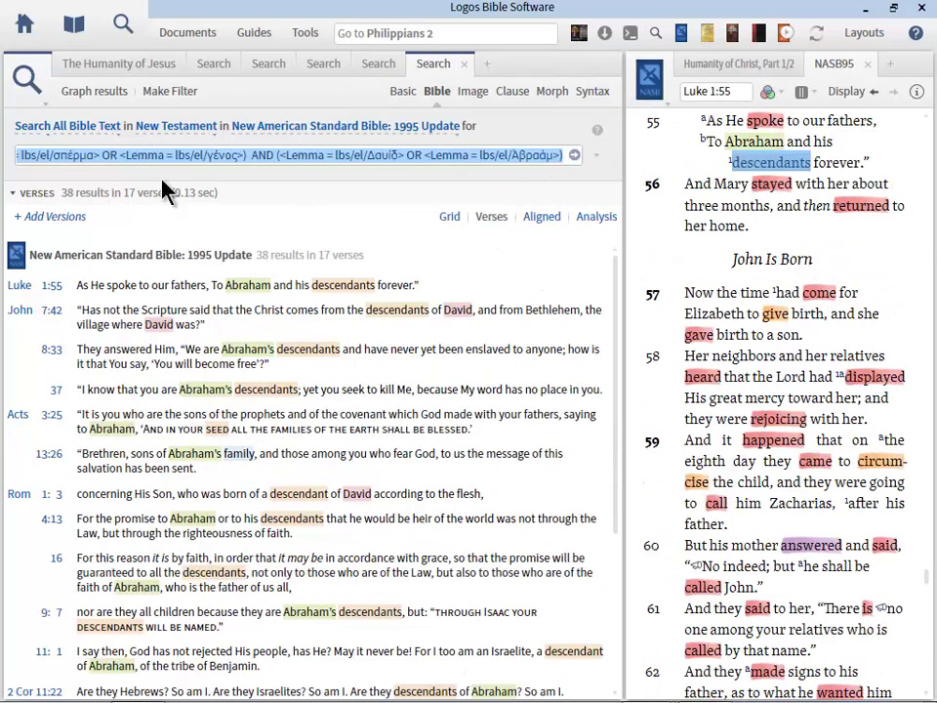
left_click(54, 154)
key("Home")
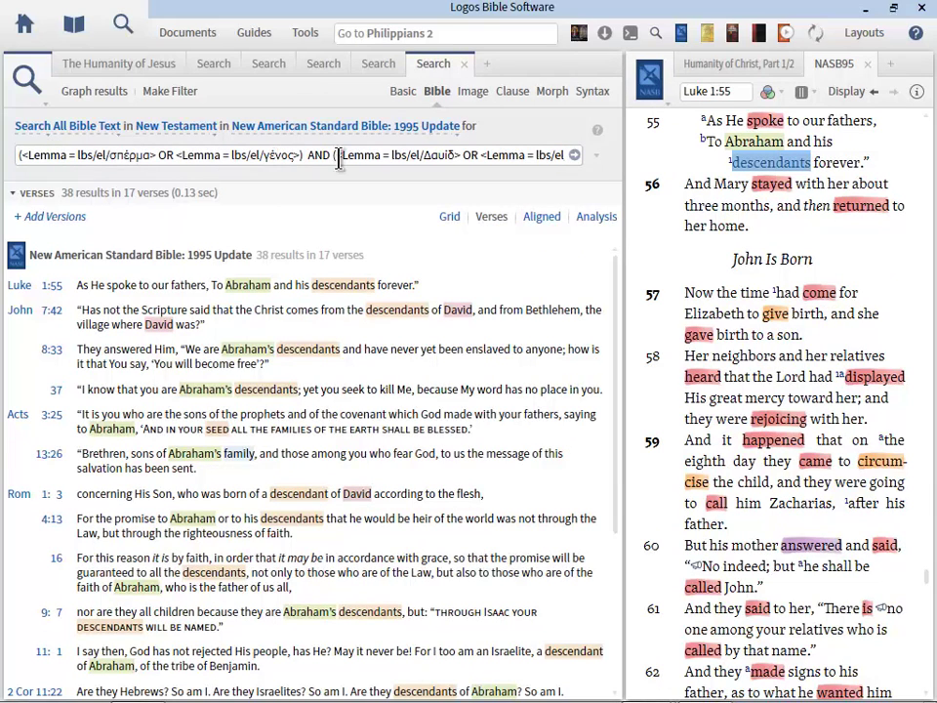
left_click(467, 73)
left_click_drag(620, 134, 413, 125)
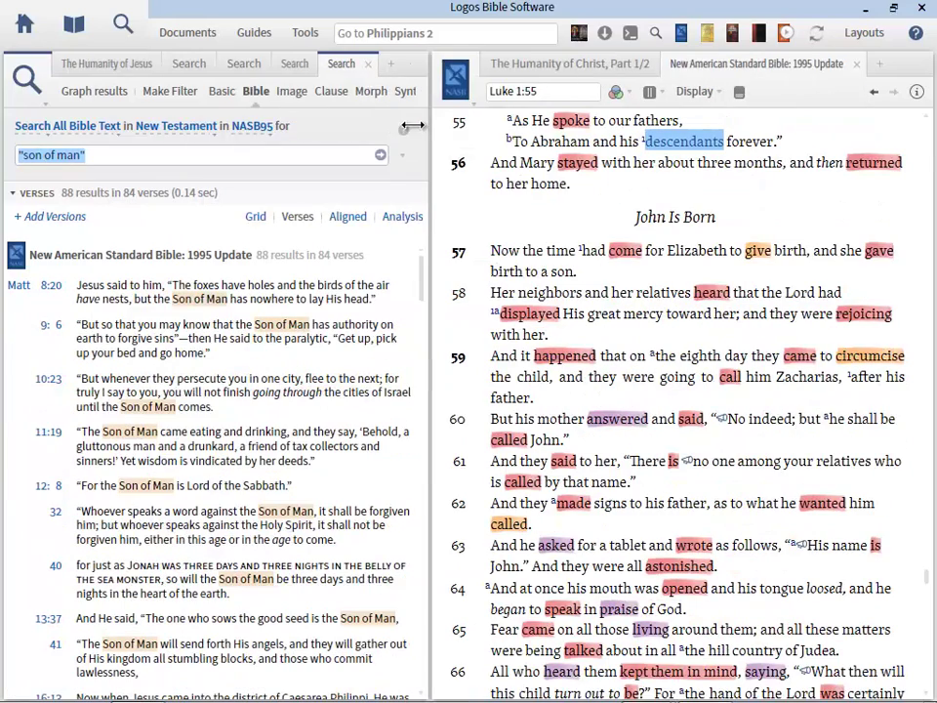
- Run the linked Bible search for flesh NEAR (Jesus, Christ) from the key words list and examine the parts of its query
left_click(645, 66)
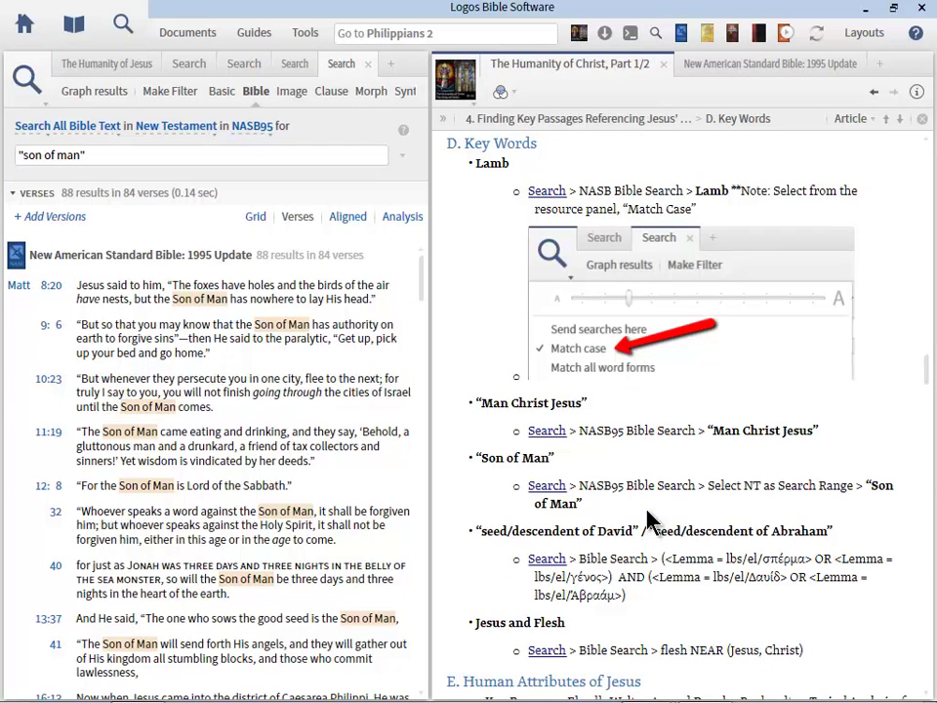
scroll(661, 617, "down", 3)
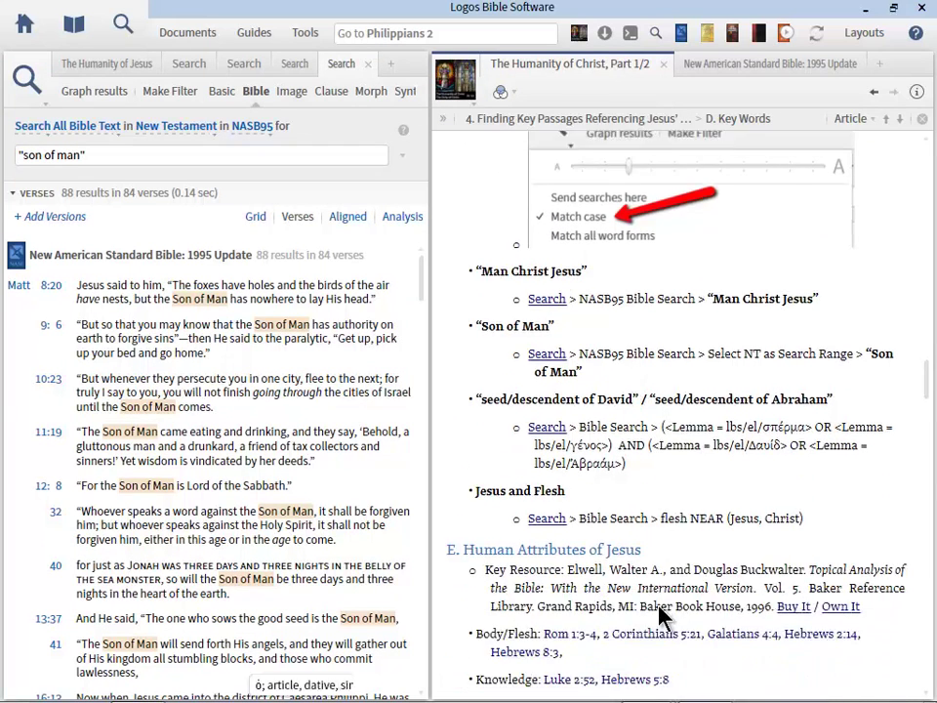
scroll(661, 613, "down", 4)
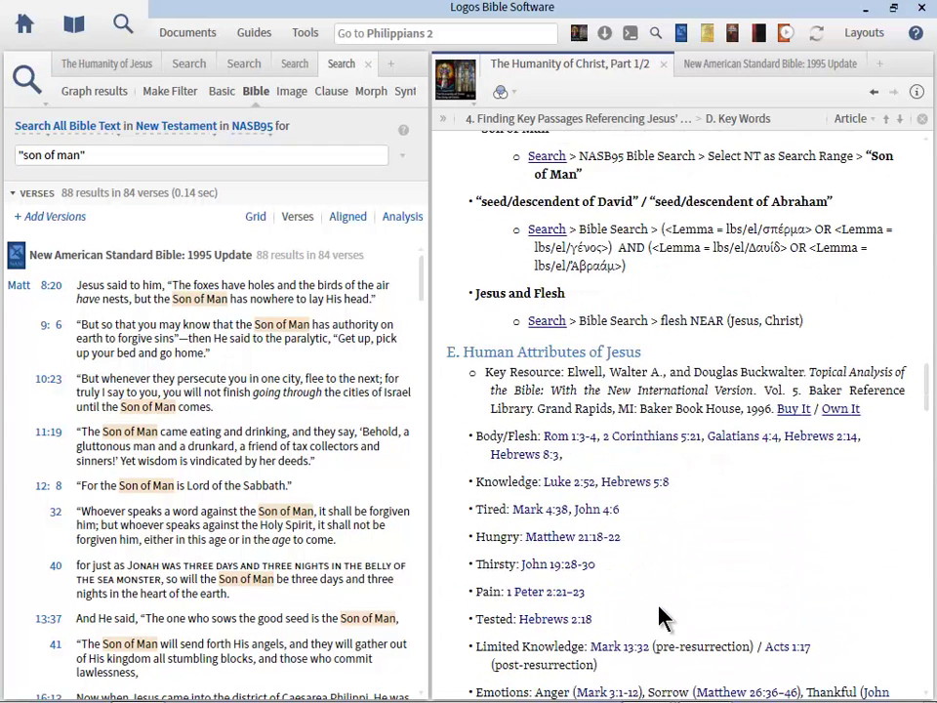
left_click(547, 322)
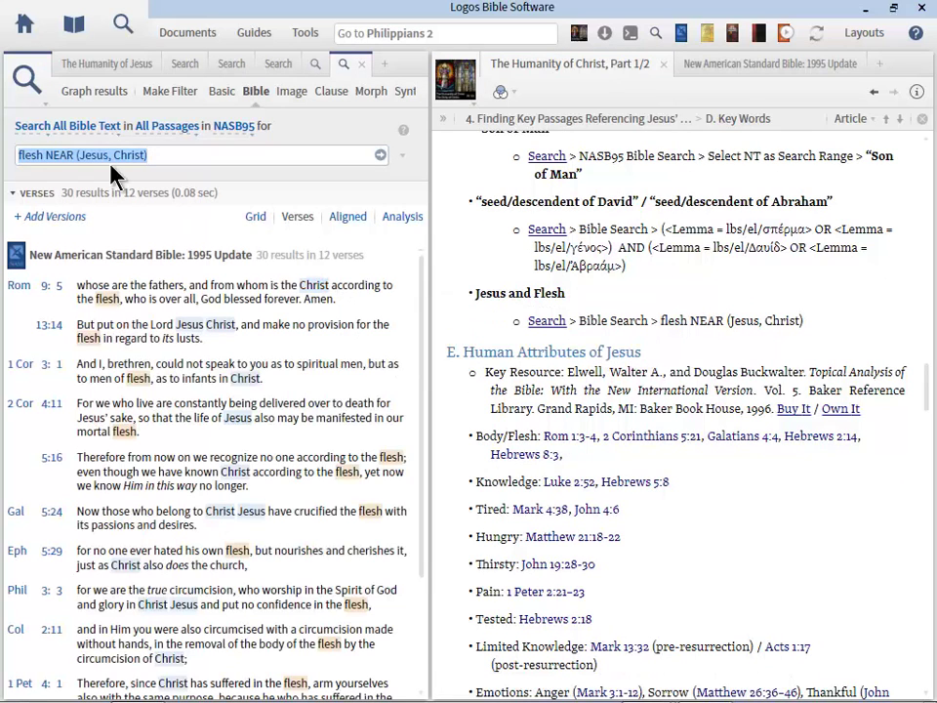
left_click(185, 154)
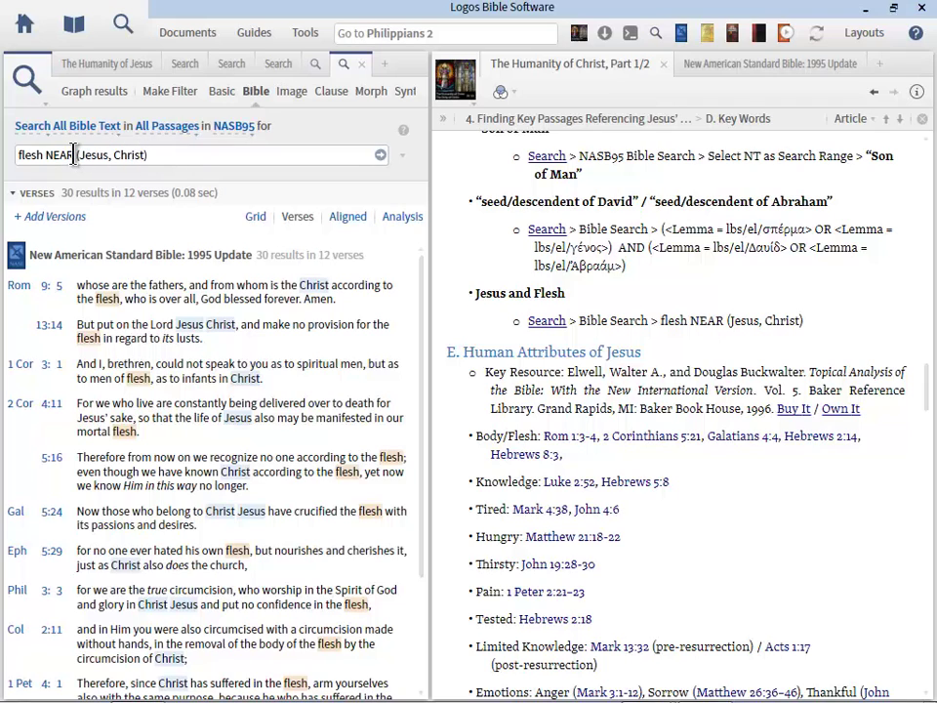
left_click_drag(75, 154, 204, 153)
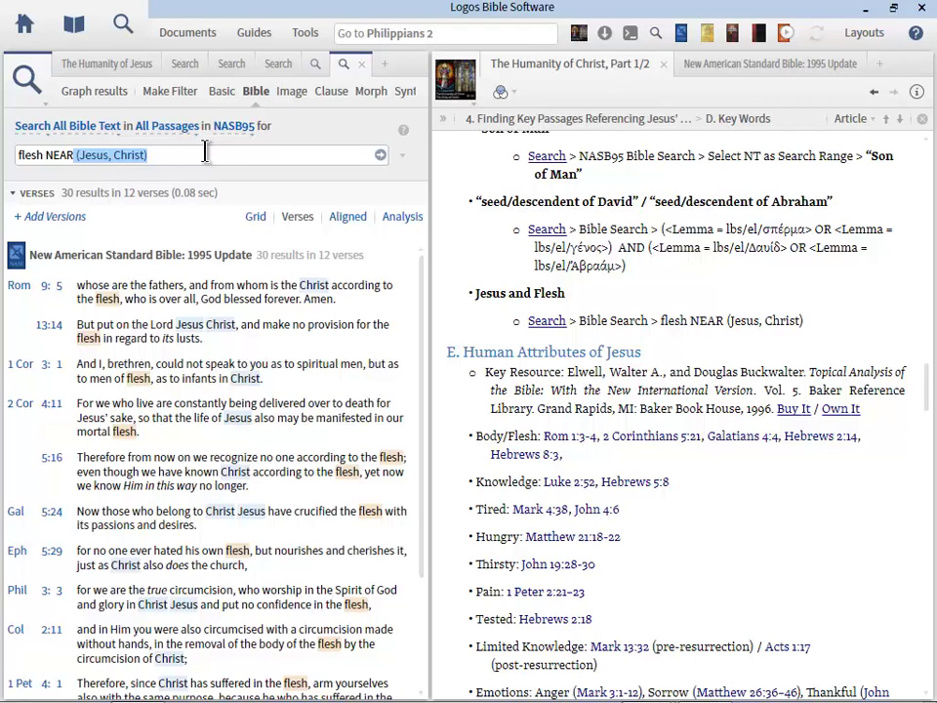
left_click(28, 152)
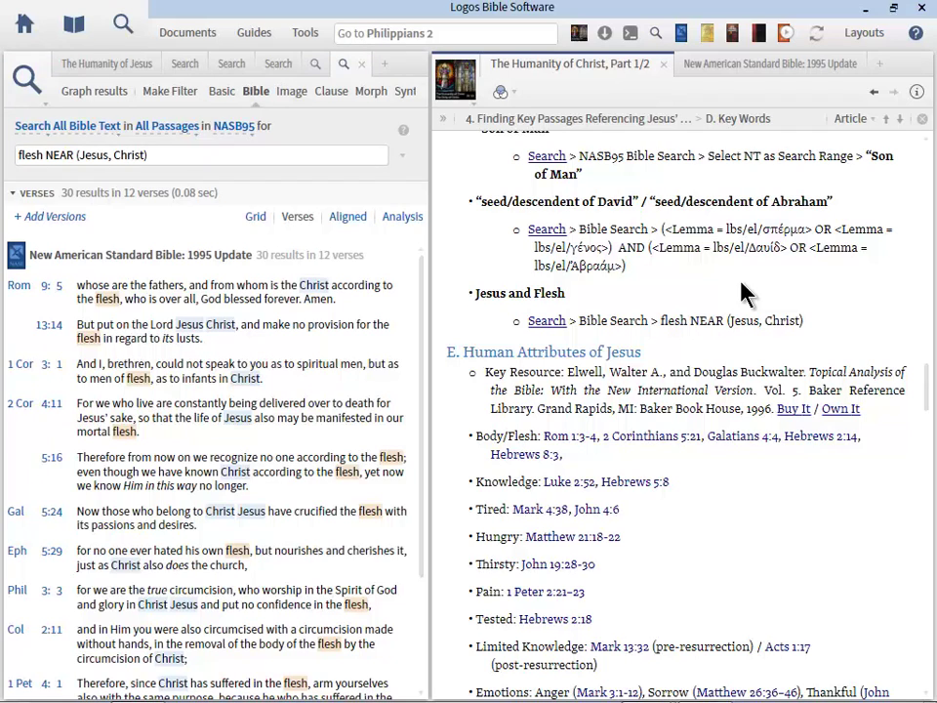
- Show the Human Attributes of Jesus section and bring up the notes document The Humanity of Jesus beside it
scroll(742, 293, "down", 4)
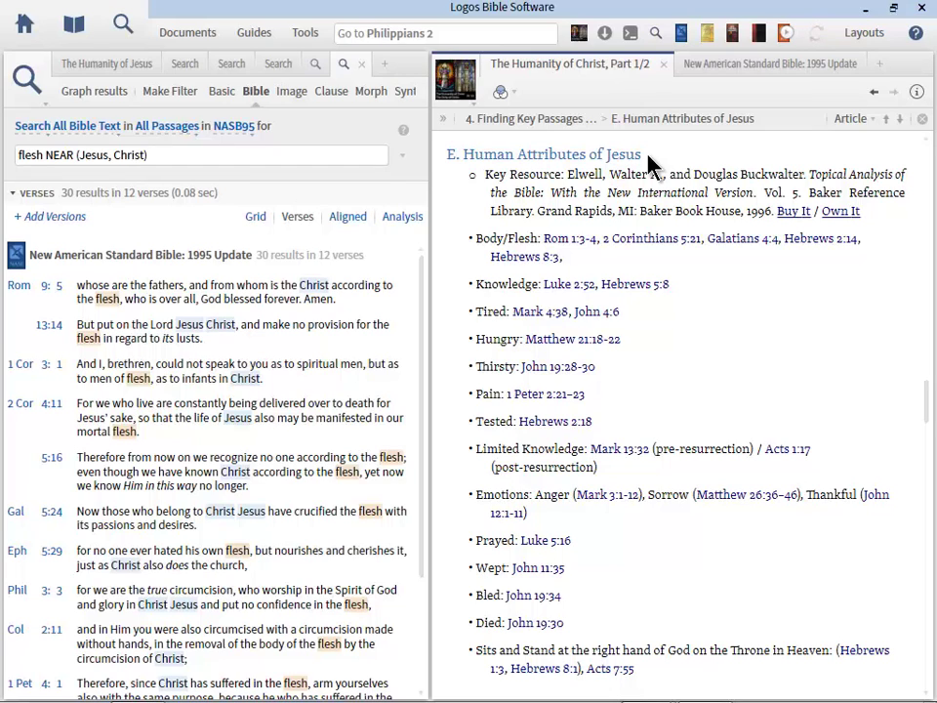
left_click(100, 66)
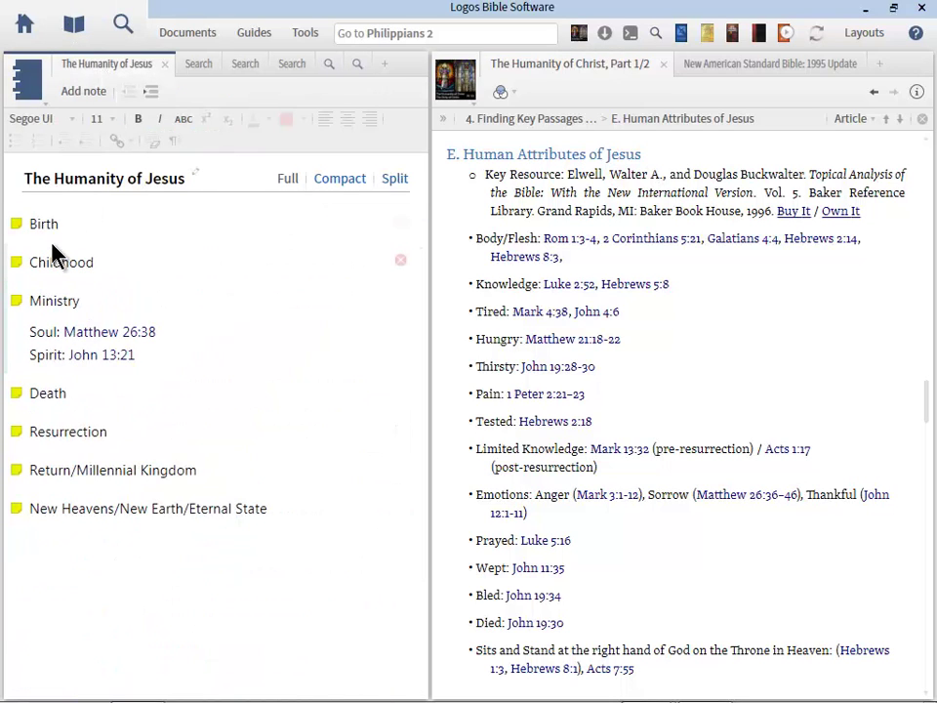